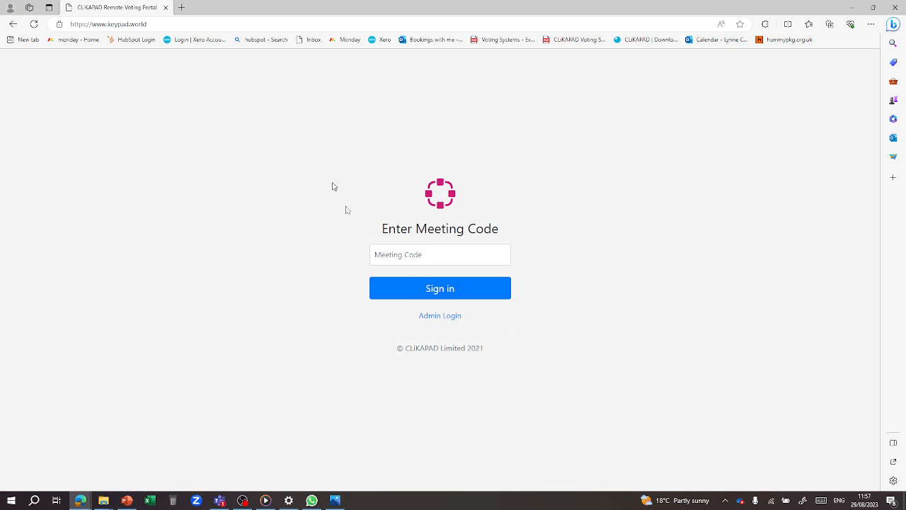
- Join meeting 123645 as a voter
click(425, 254)
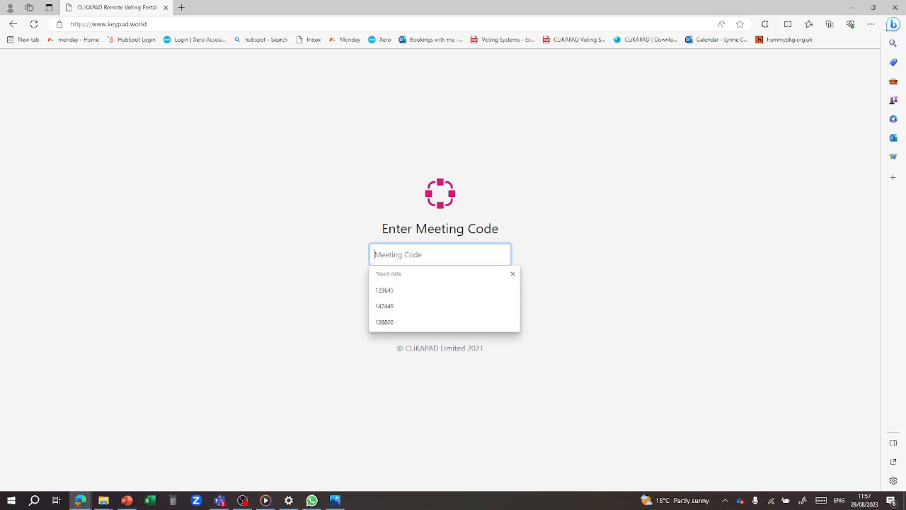
text(12)
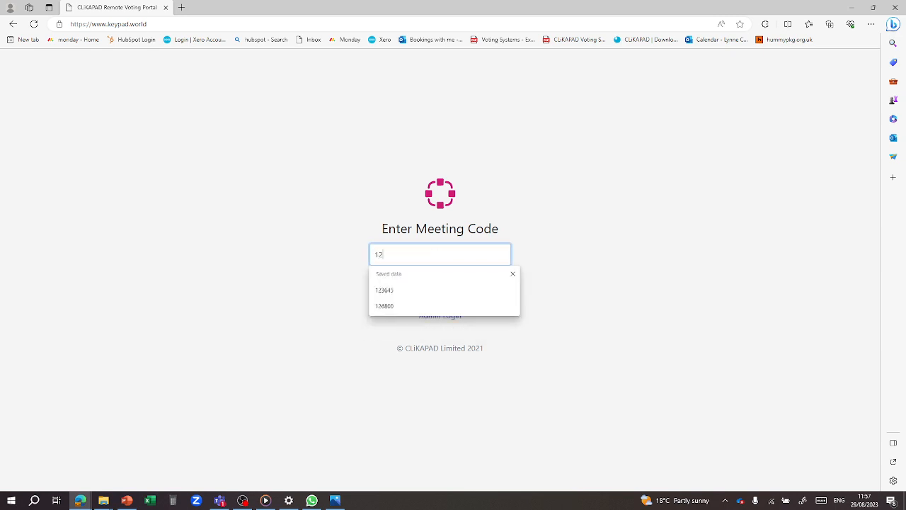
text(3645)
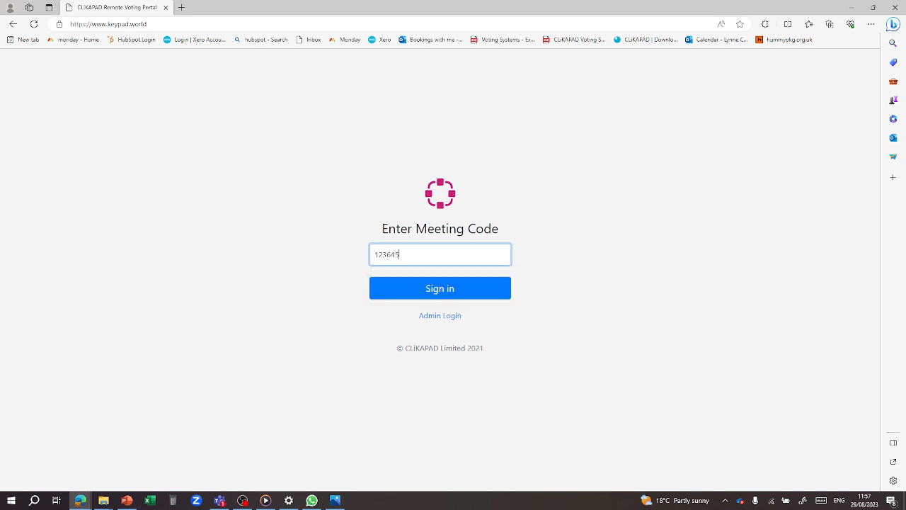
click(446, 293)
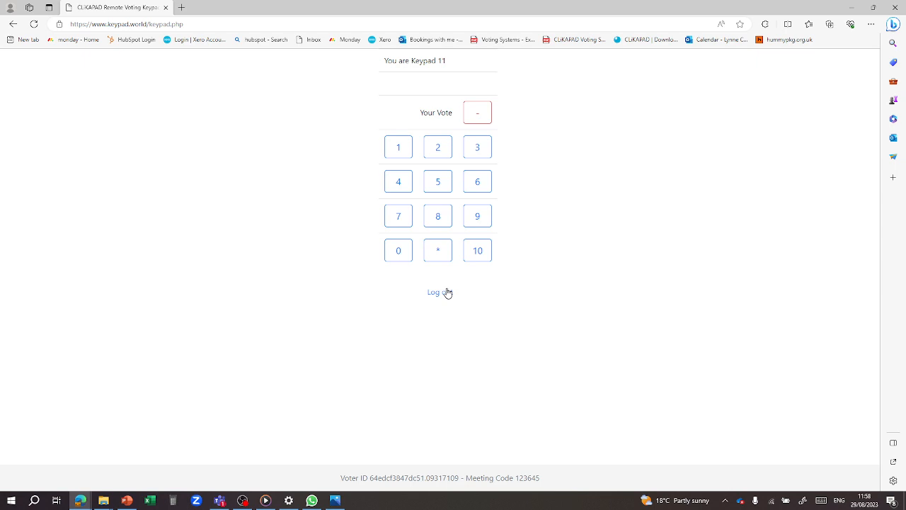
- Cast a vote of 3 on the keypad, then log out to the meeting code page
click(397, 156)
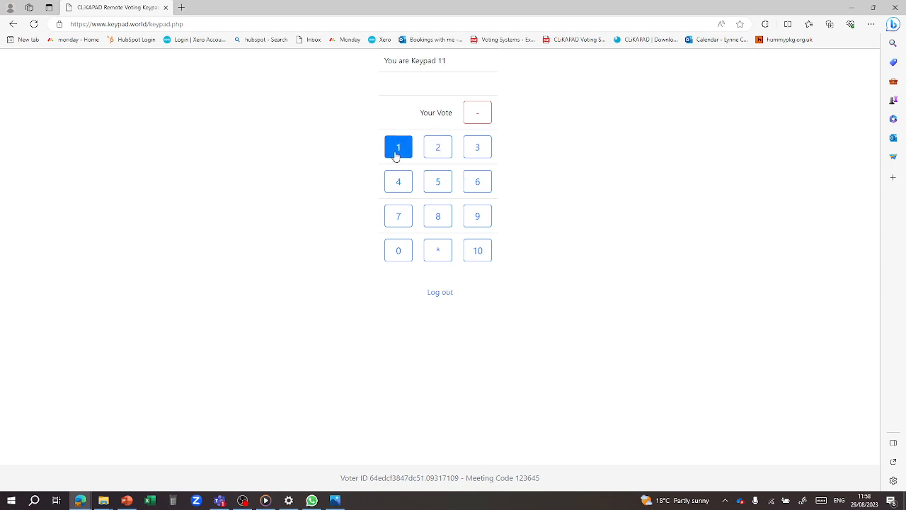
click(395, 156)
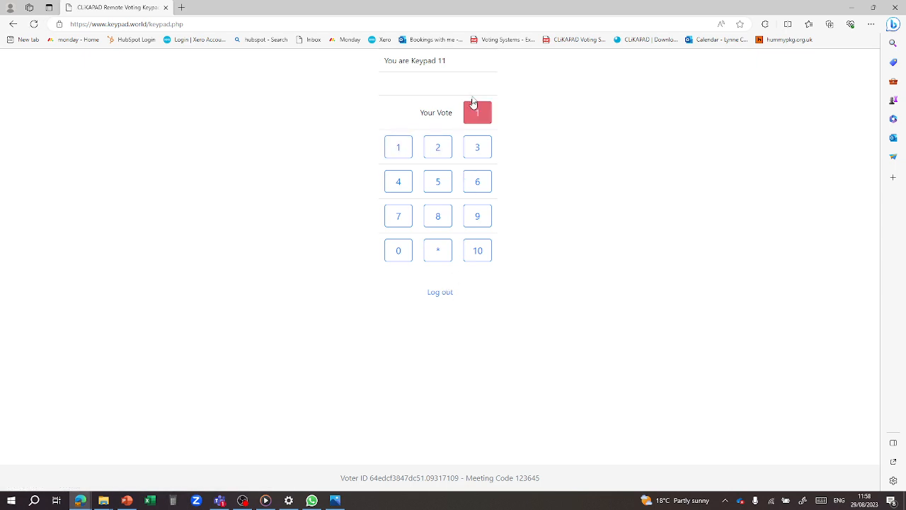
click(488, 147)
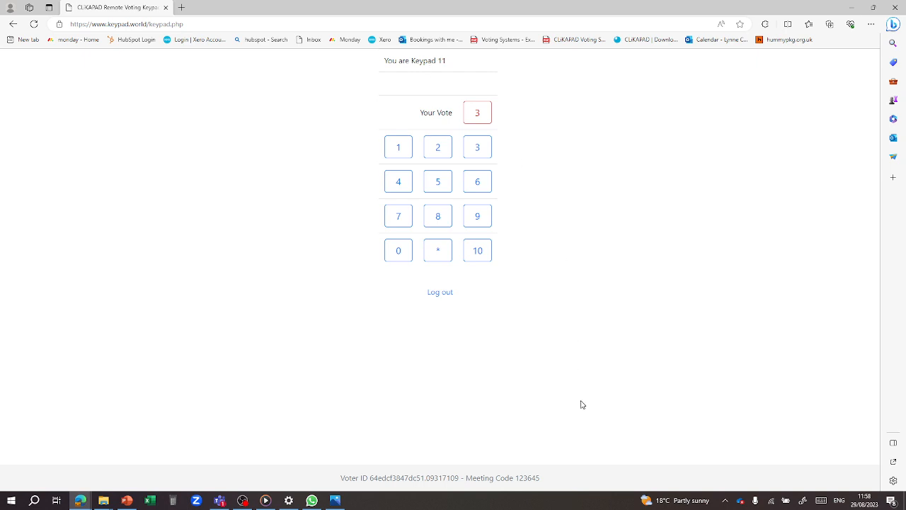
click(446, 292)
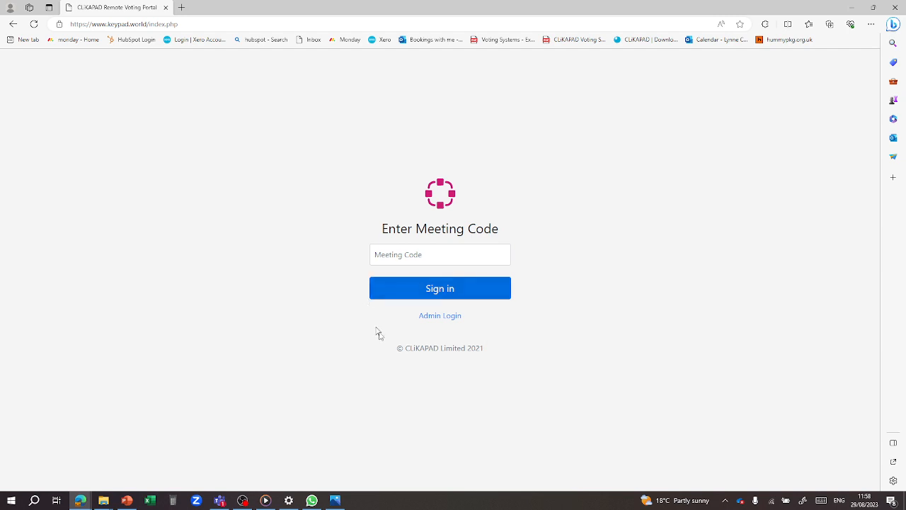
- Sign in as administrator using the saved admin e-mail and the account password
click(445, 316)
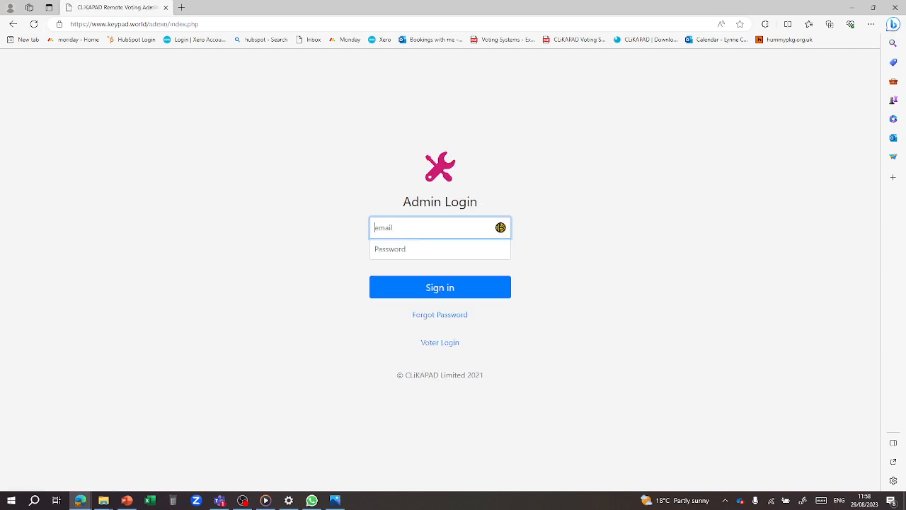
click(401, 228)
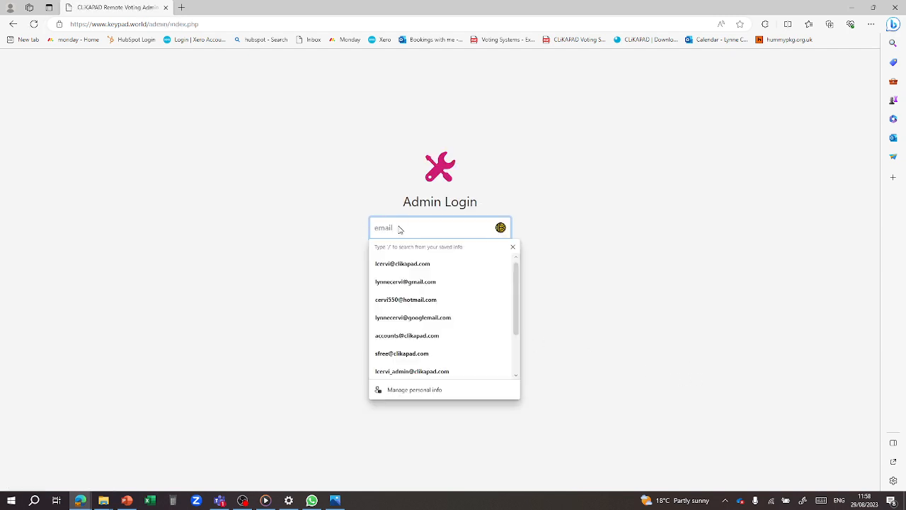
click(406, 273)
key(Tab)
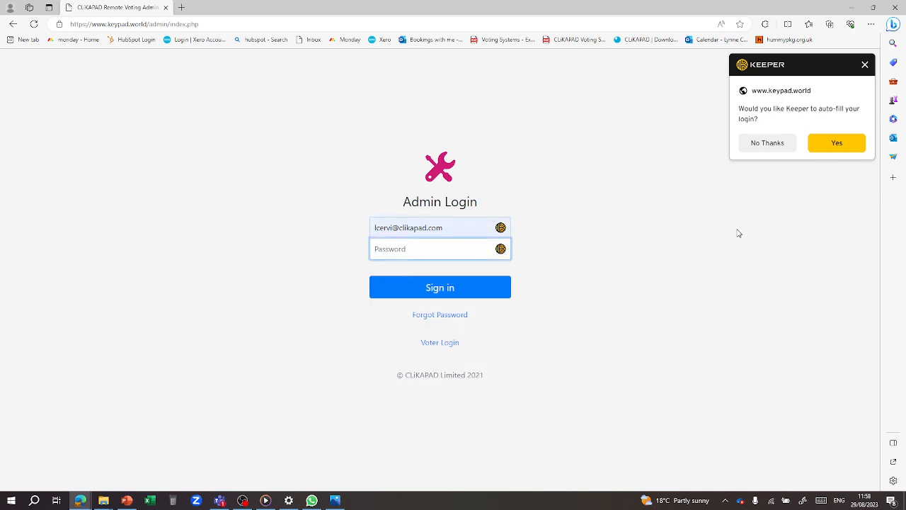
click(777, 143)
click(777, 144)
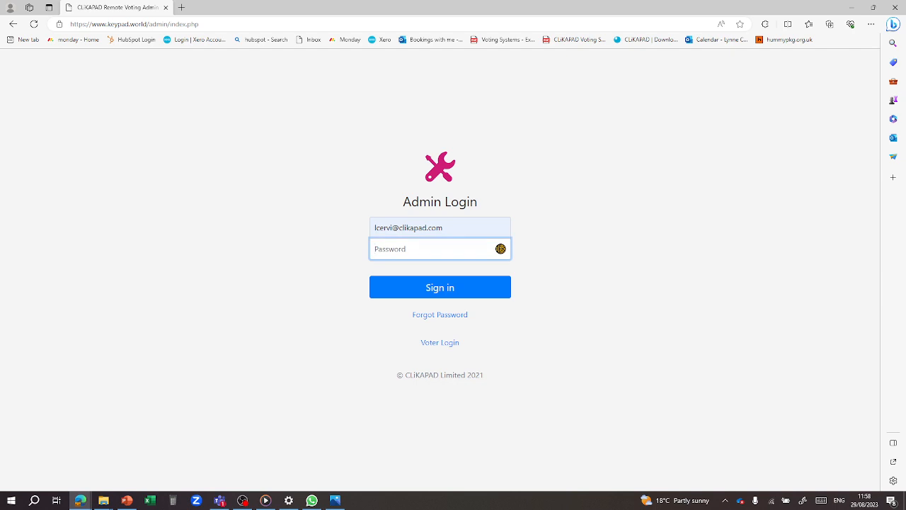
text(••••••••)
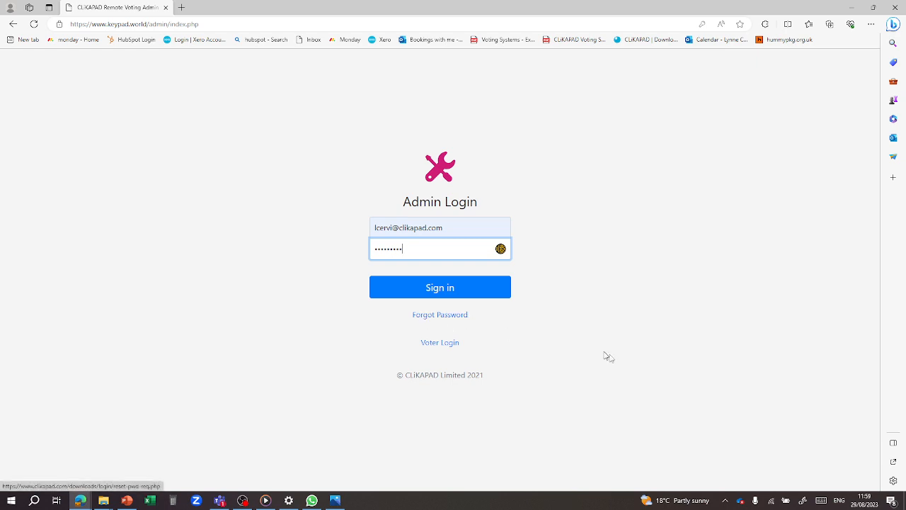
click(453, 289)
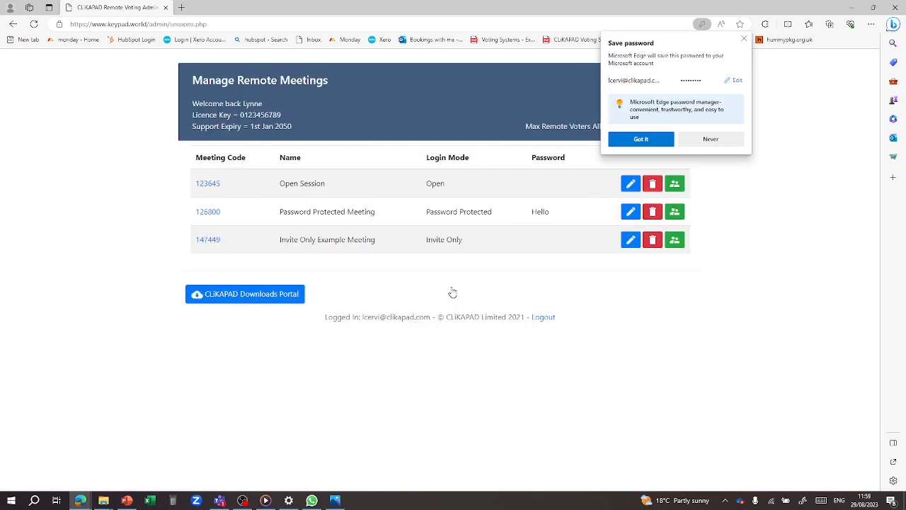
- Decline Edge's save-password offer and close the Calendar reminder toast
click(708, 139)
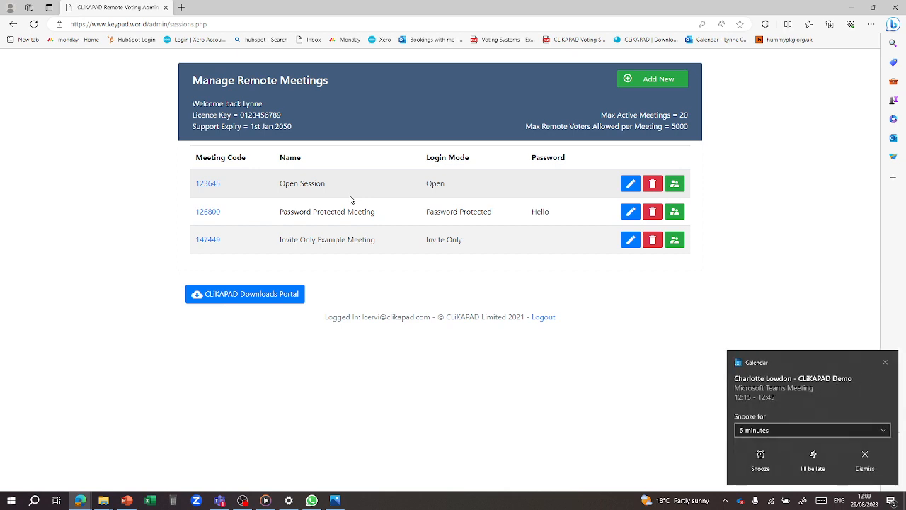
click(887, 364)
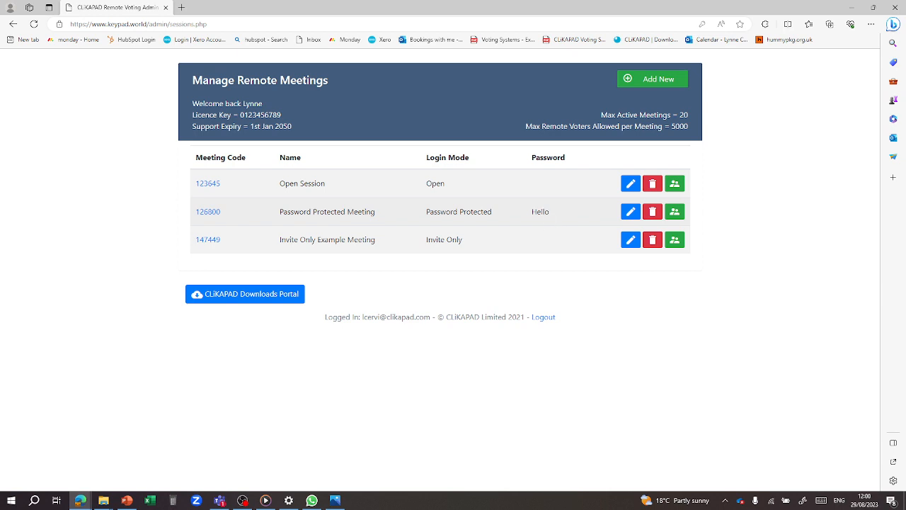
- Replace meeting 126800's password with a new, shorter password and save the meeting
click(631, 213)
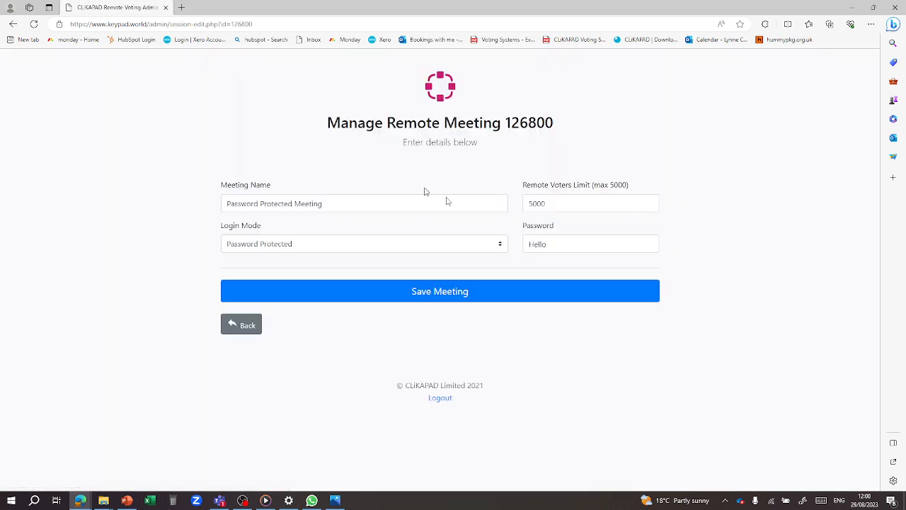
click(571, 245)
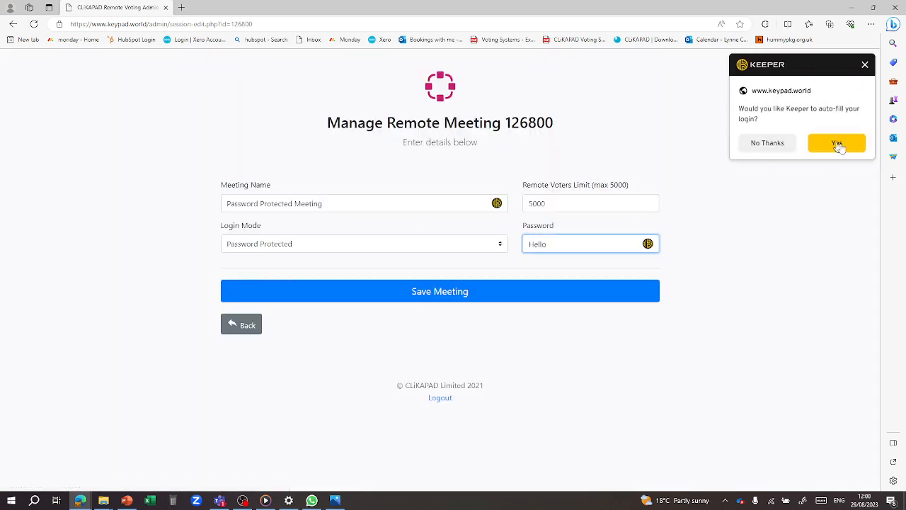
click(779, 144)
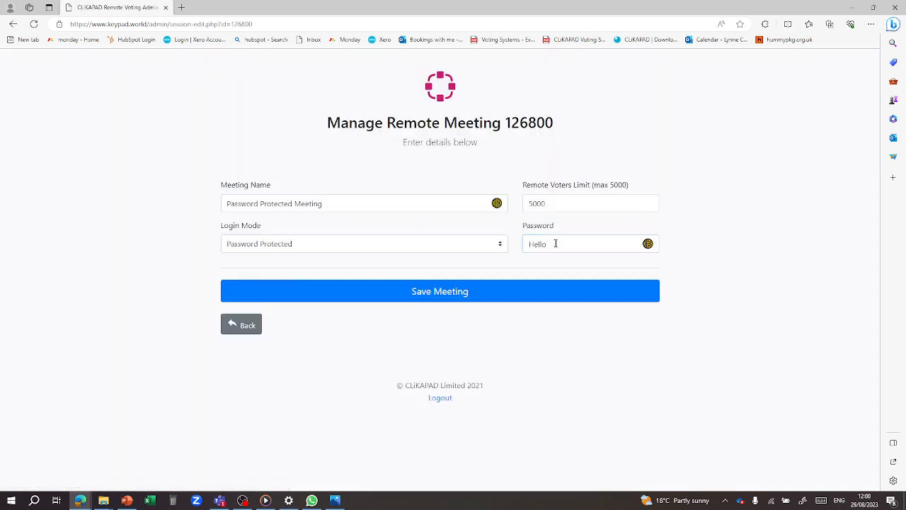
drag(556, 244, 444, 245)
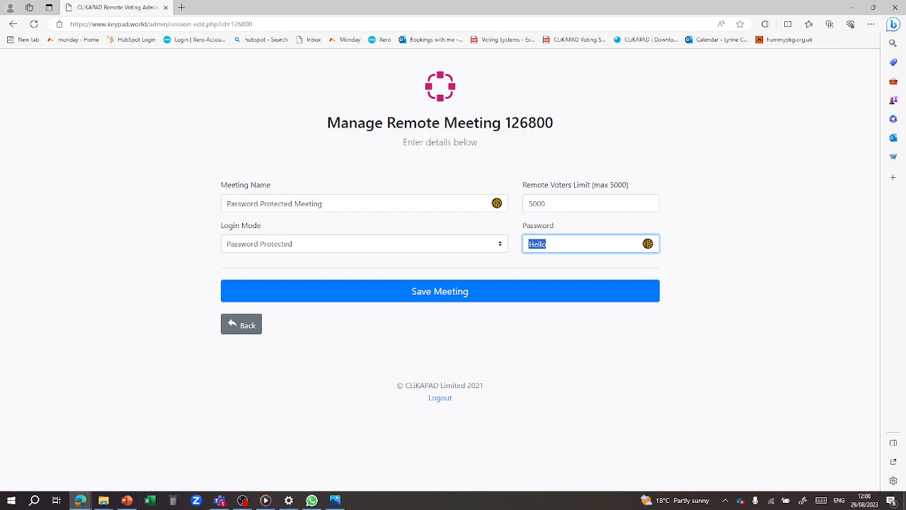
click(448, 291)
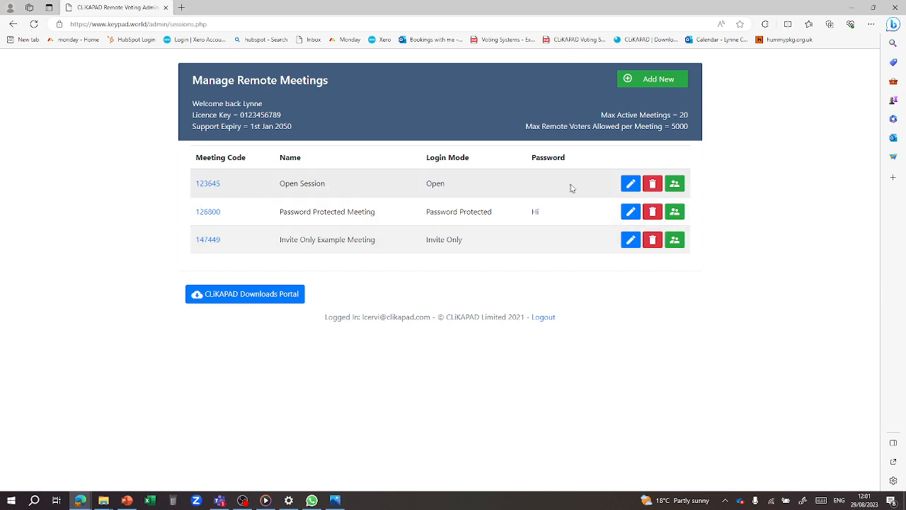
- Rename meeting 123645 to 'Demo Meeting August', set its voter limit to 20, and save
click(630, 185)
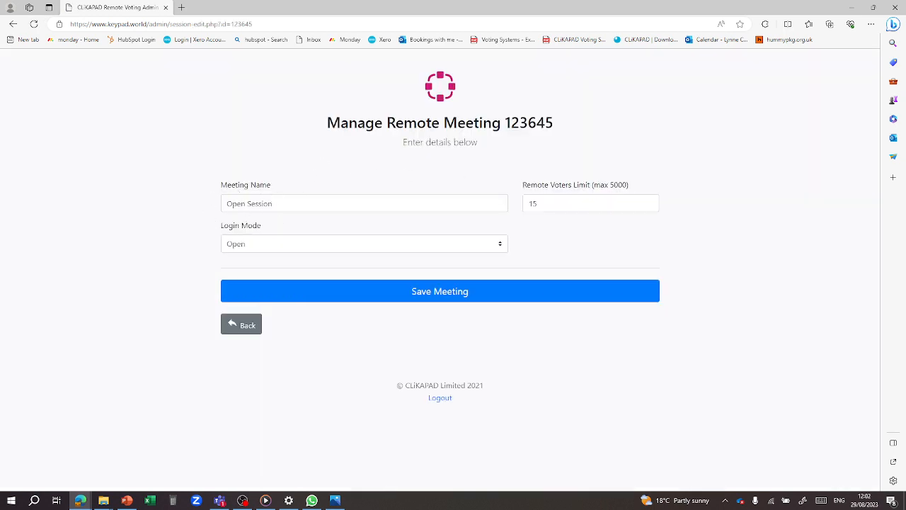
click(244, 204)
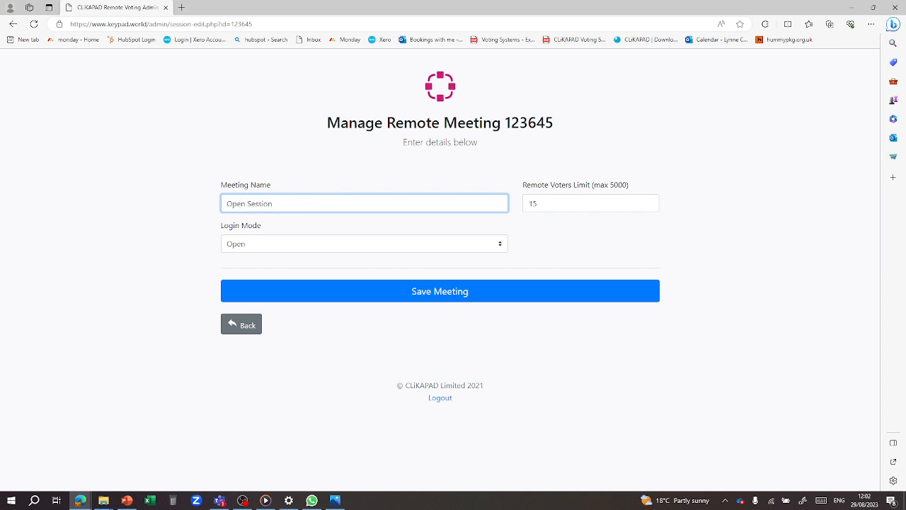
key(ctrl+a)
text(Demo Meeting August)
key(Tab)
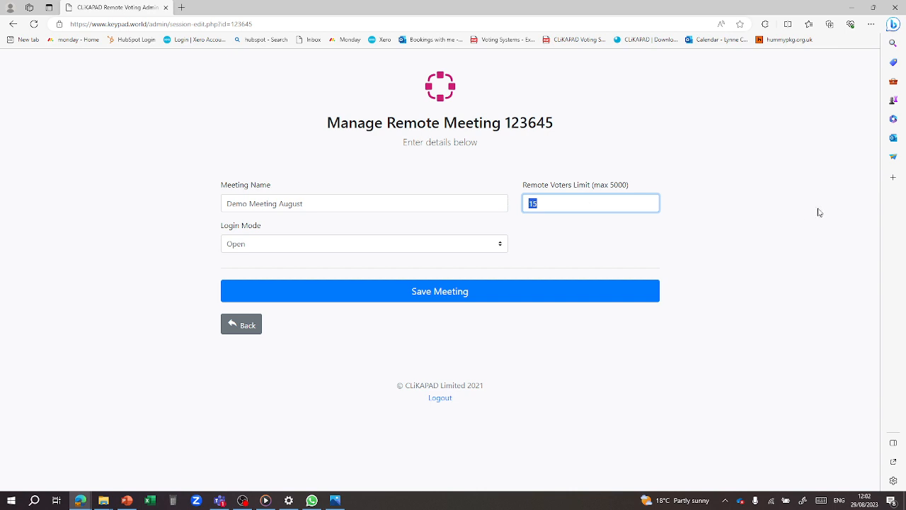
text(20)
click(484, 298)
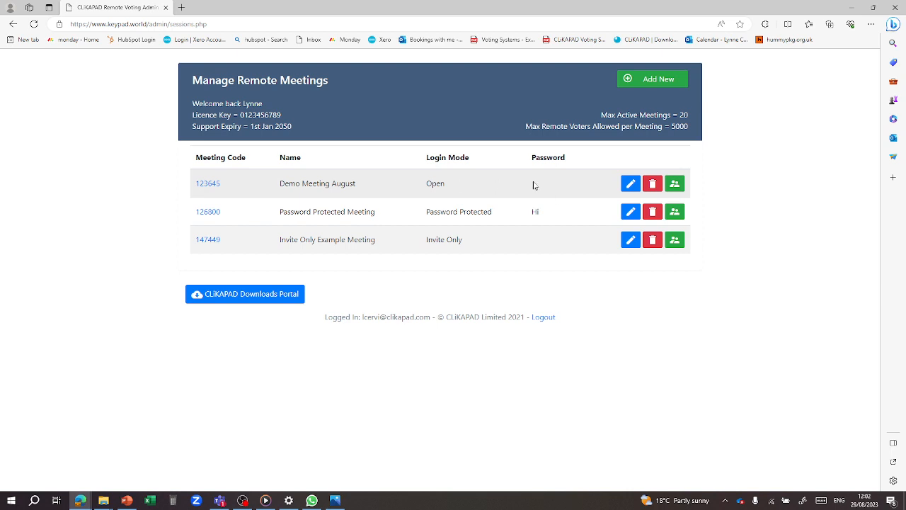
- Add 'New Meeting August' with Password Protected login mode and a meeting password
click(651, 80)
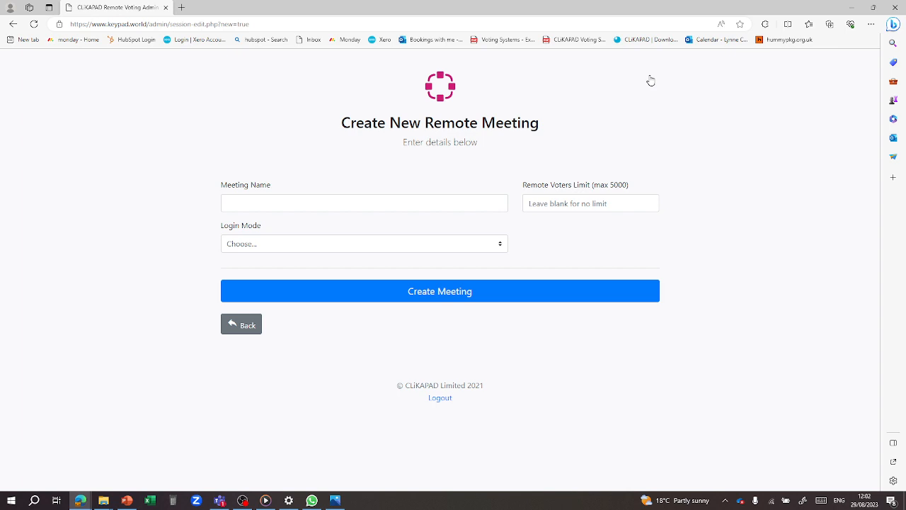
click(394, 205)
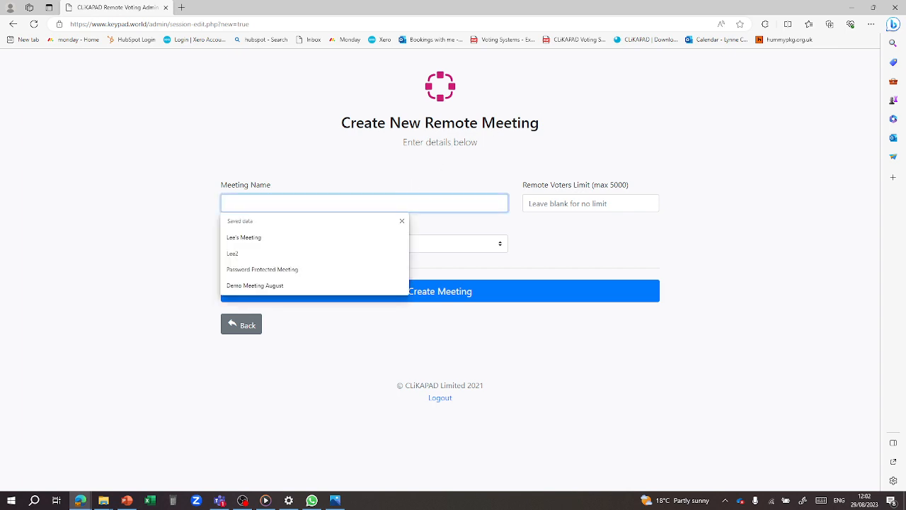
text(New )
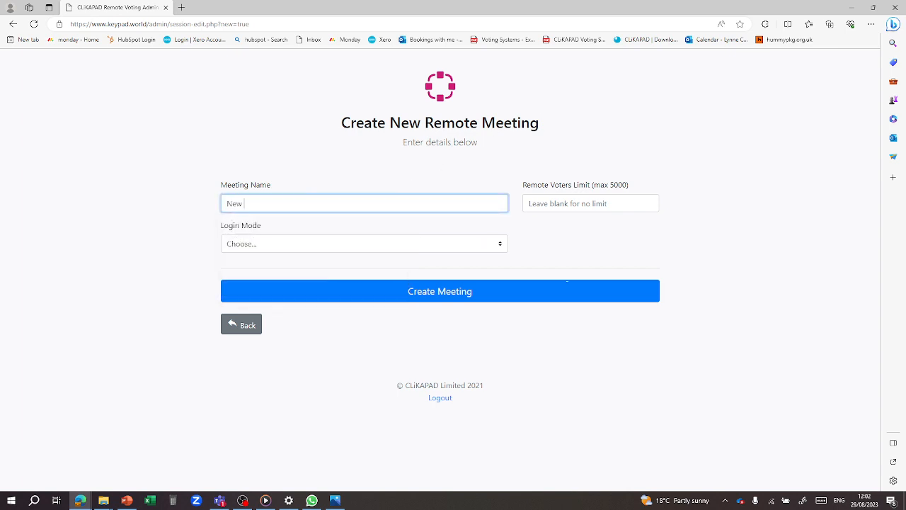
text(Meeting August)
click(275, 245)
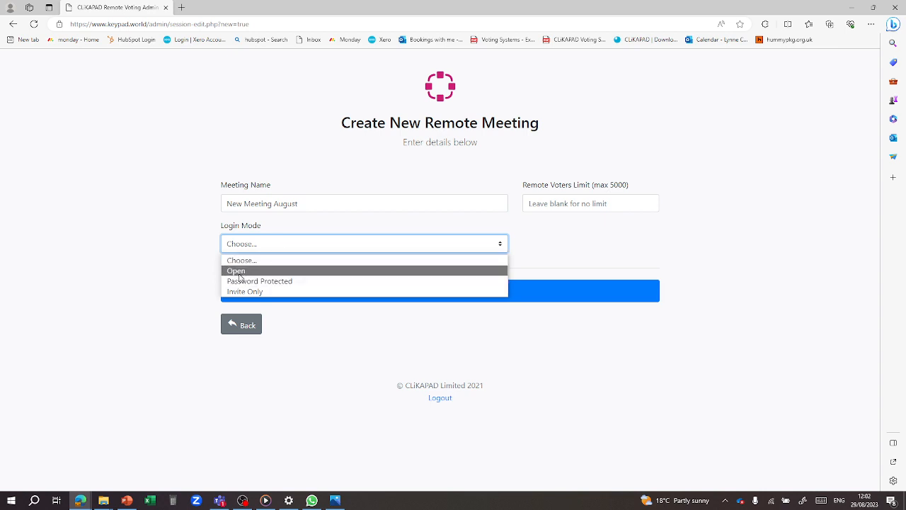
click(281, 281)
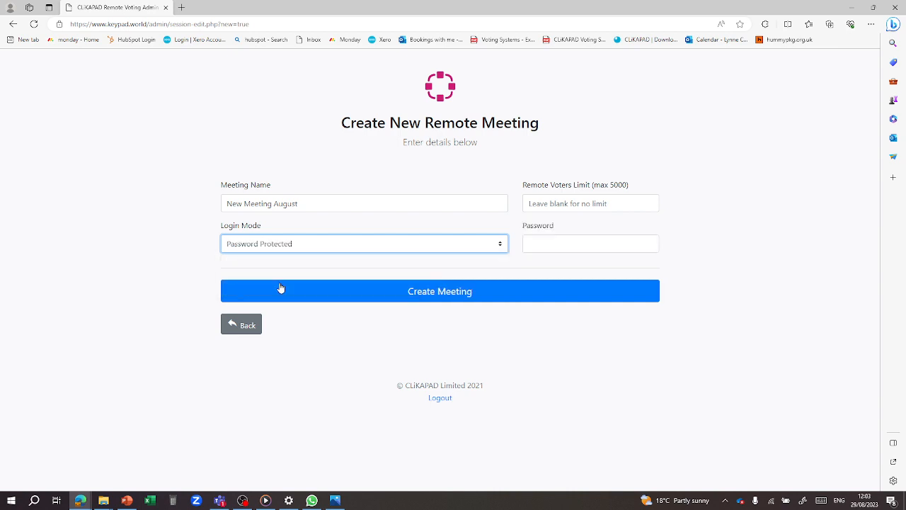
click(606, 244)
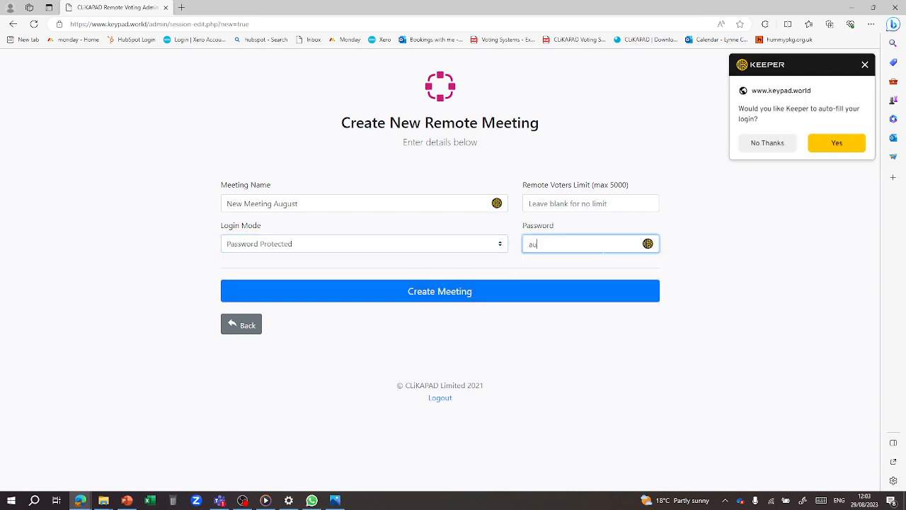
click(427, 305)
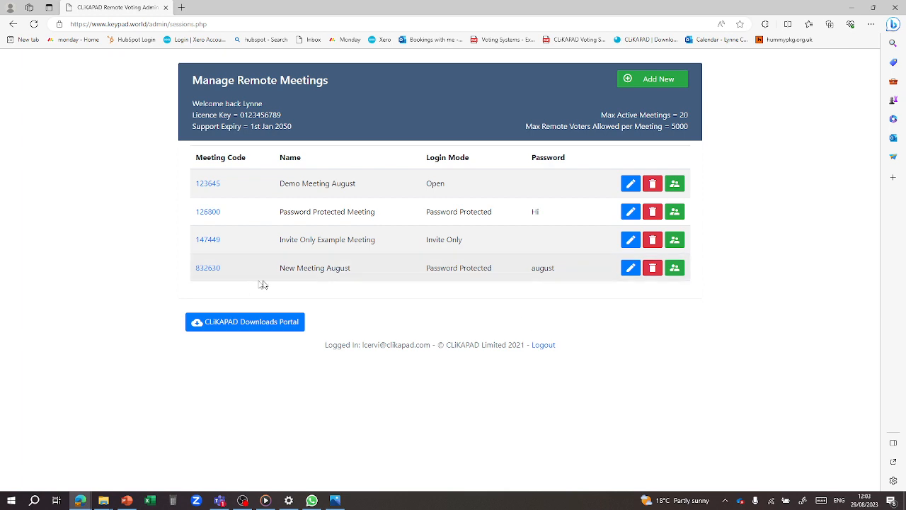
- Switch meeting 832630's Login Mode to Open and save it
click(630, 267)
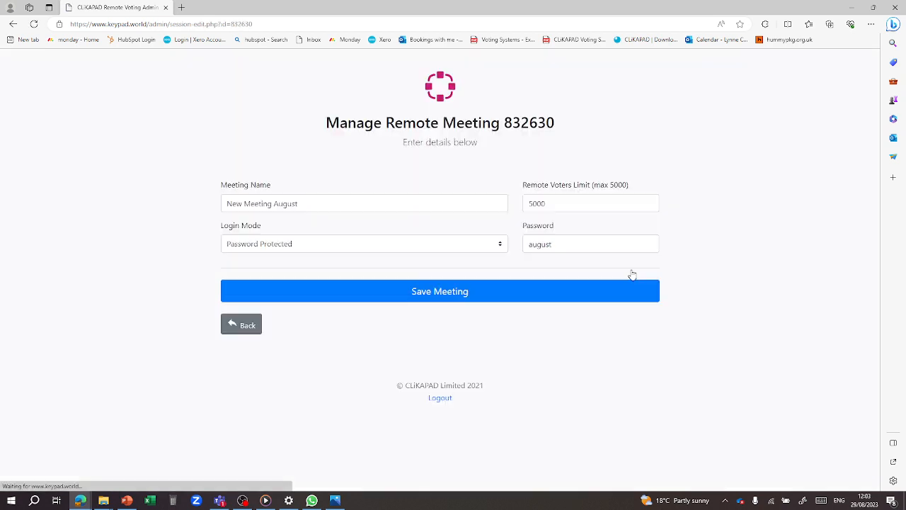
click(271, 250)
click(238, 271)
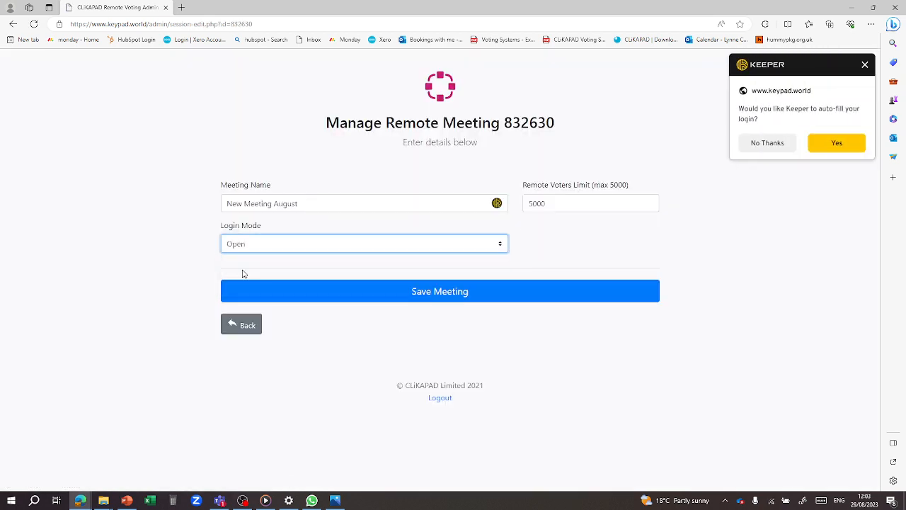
click(500, 298)
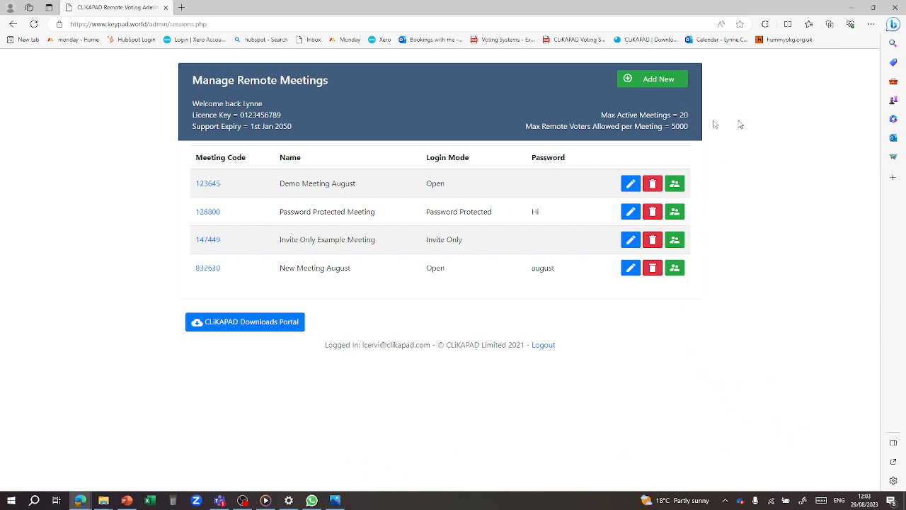
- Create 'Invite Only August' with a 10-voter limit and Invite Only login mode
click(651, 85)
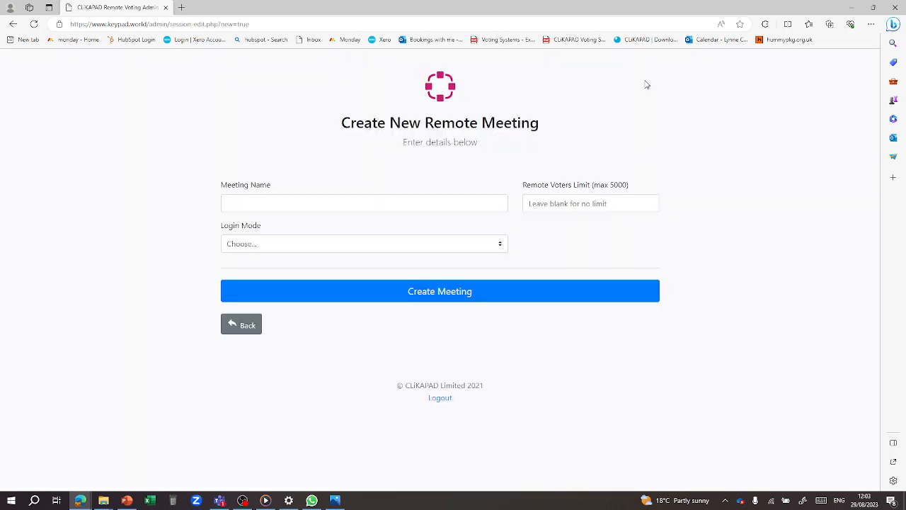
click(422, 202)
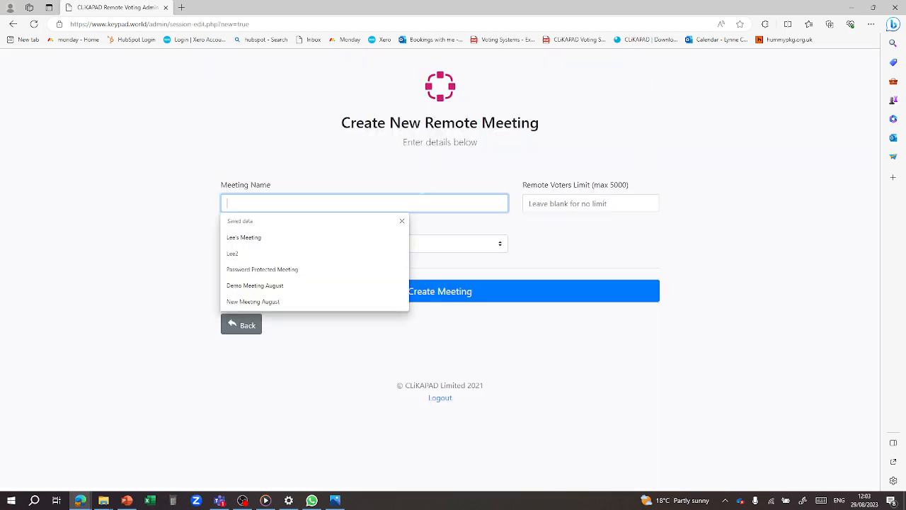
text(P)
key(BackSpace)
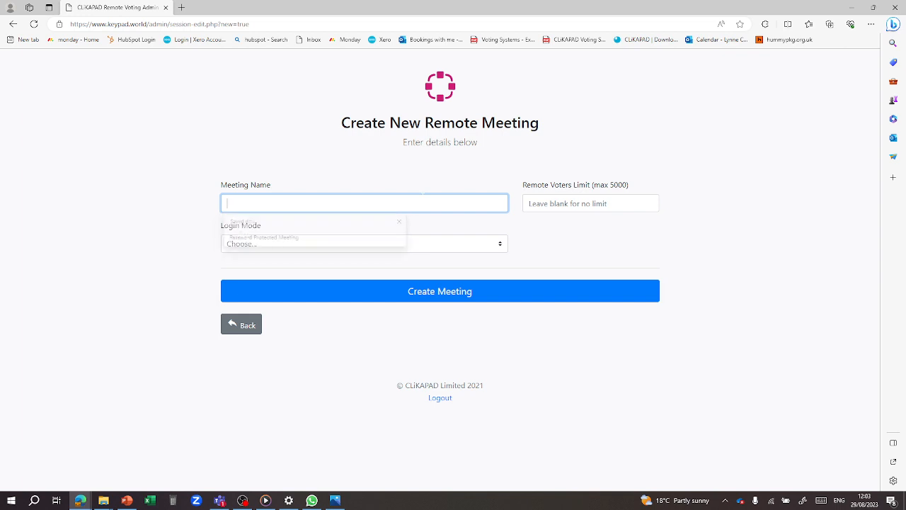
text(UIn)
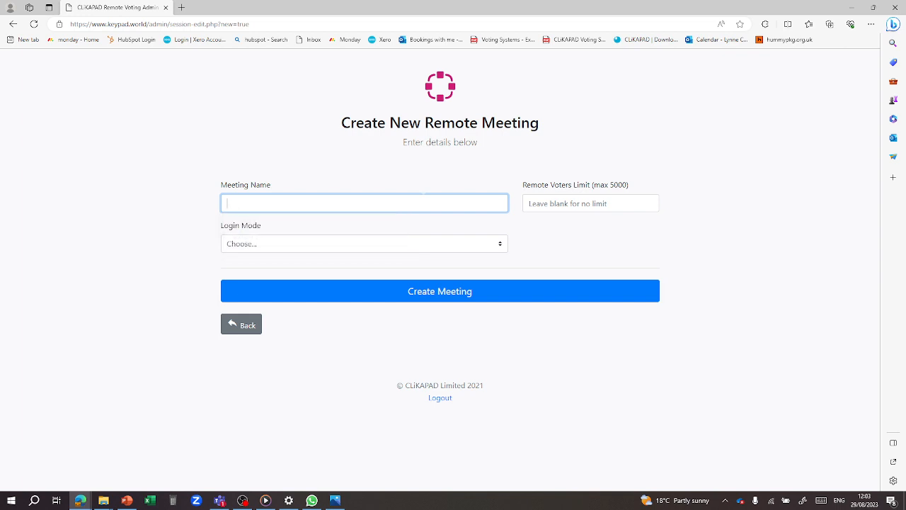
text(vite Only August)
click(529, 204)
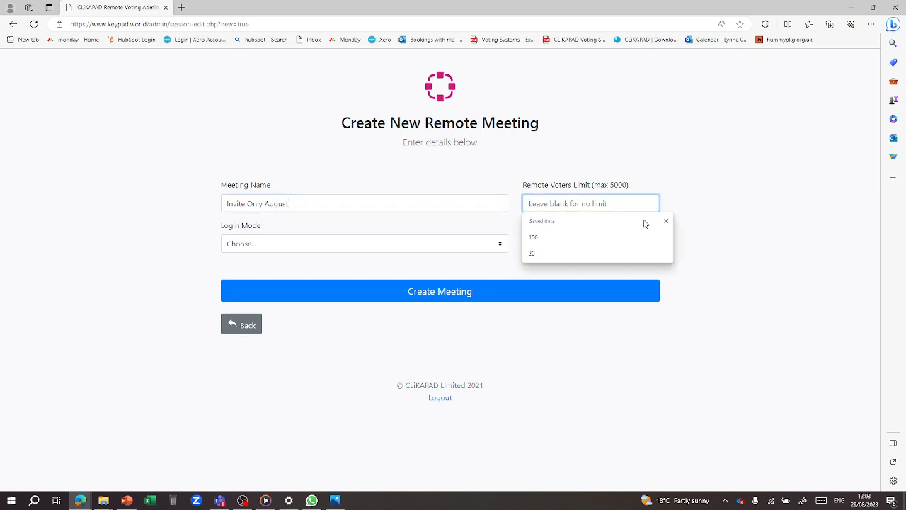
text(10)
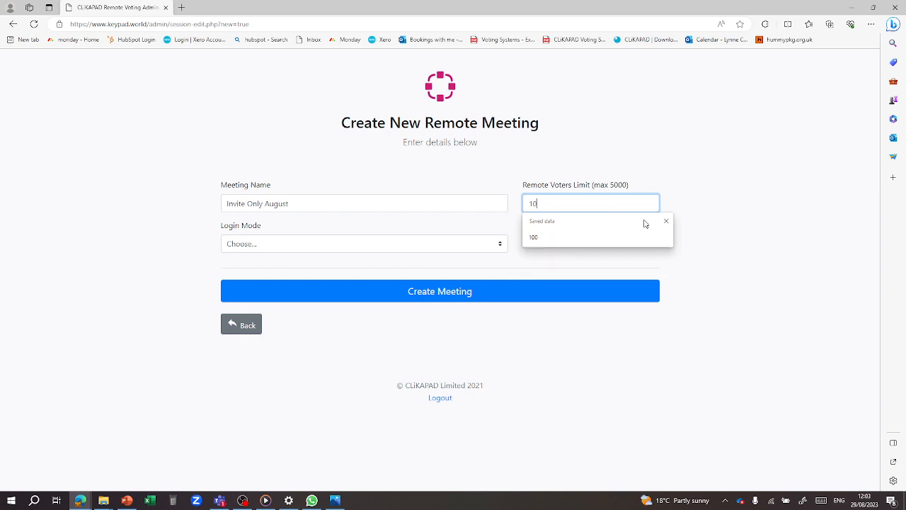
click(377, 245)
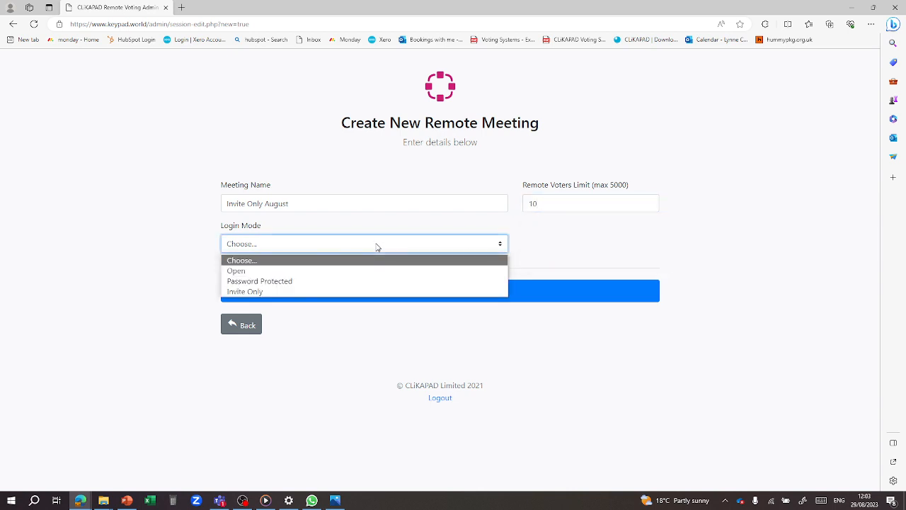
click(274, 292)
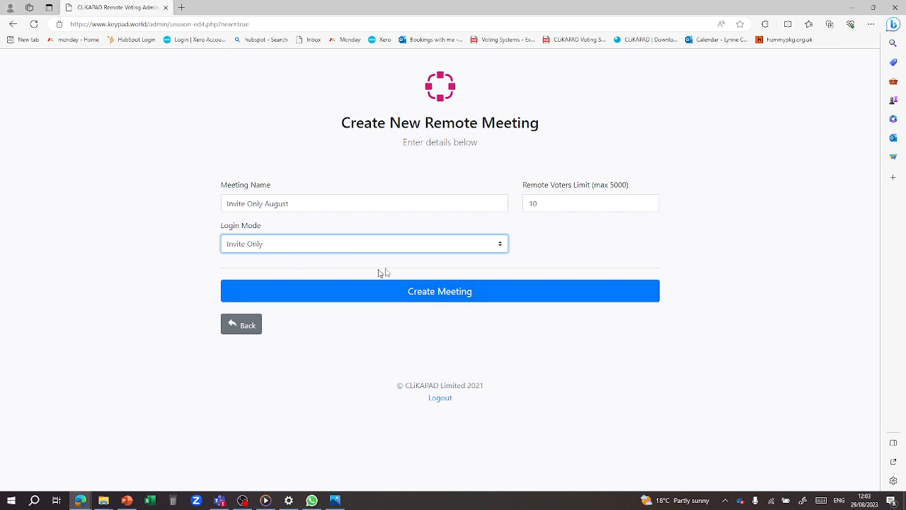
click(457, 303)
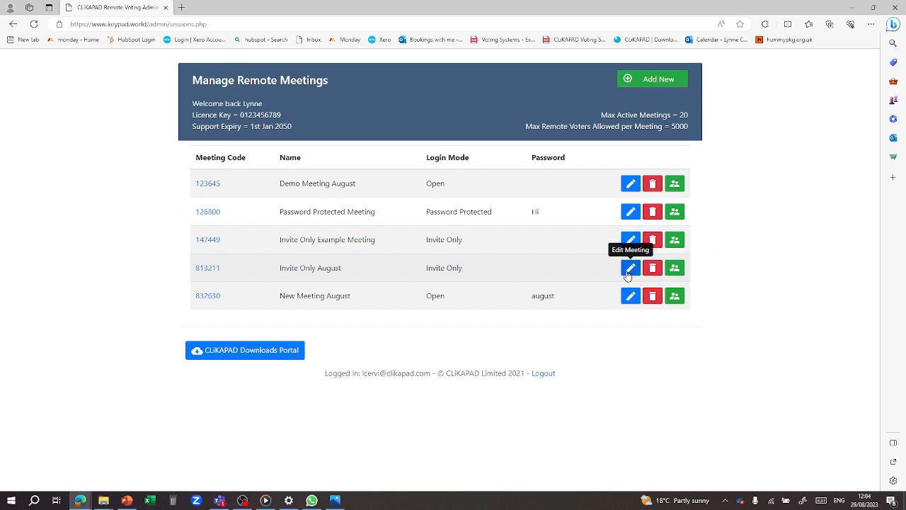
- From meeting 813211's Import Voters page, download the template and open remote-voters-import (1).xlsx
click(676, 272)
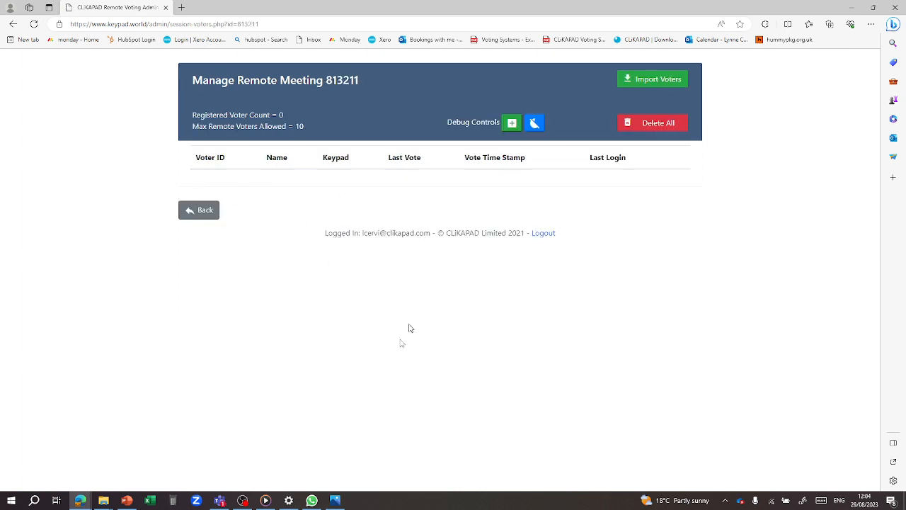
click(641, 82)
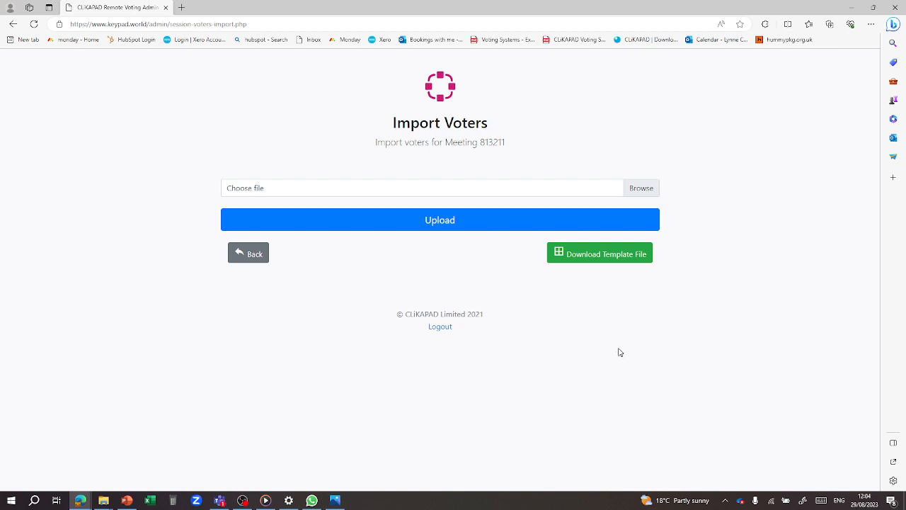
click(588, 257)
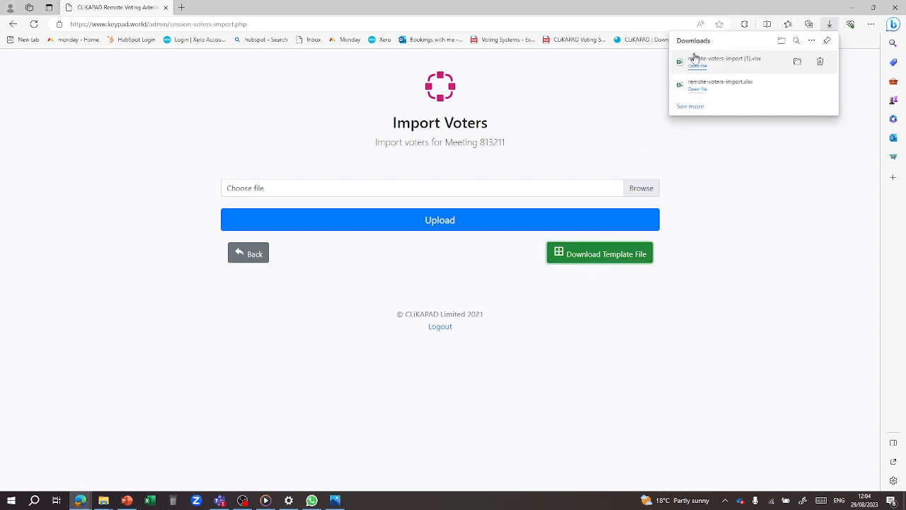
click(693, 61)
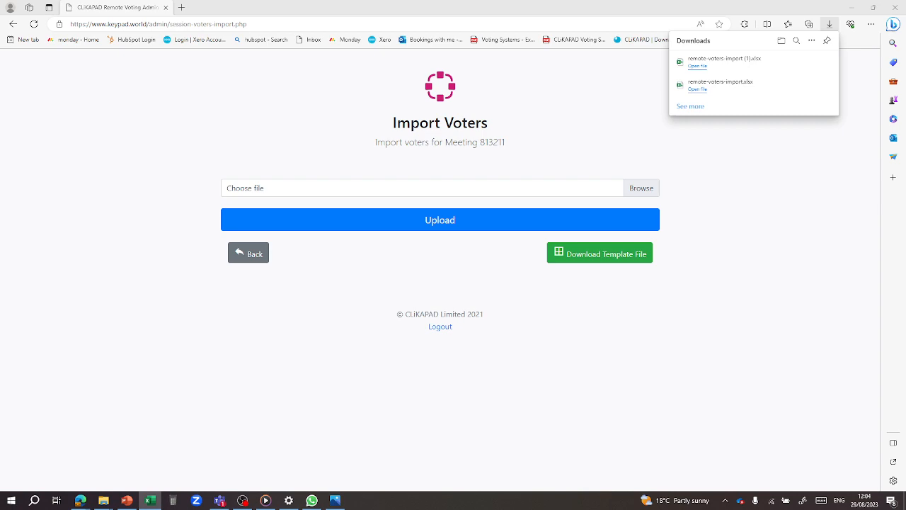
- Maximize the downloaded template in Excel and enable editing
drag(905, 220, 234, 44)
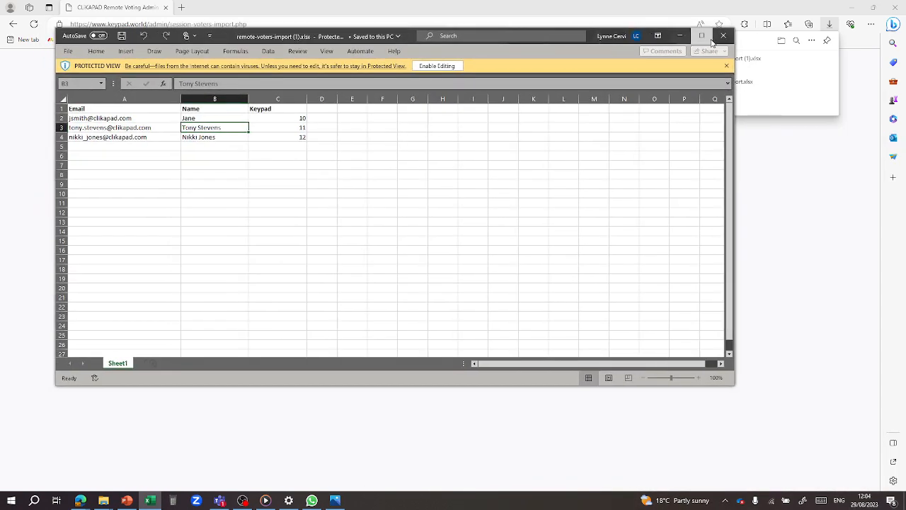
click(688, 34)
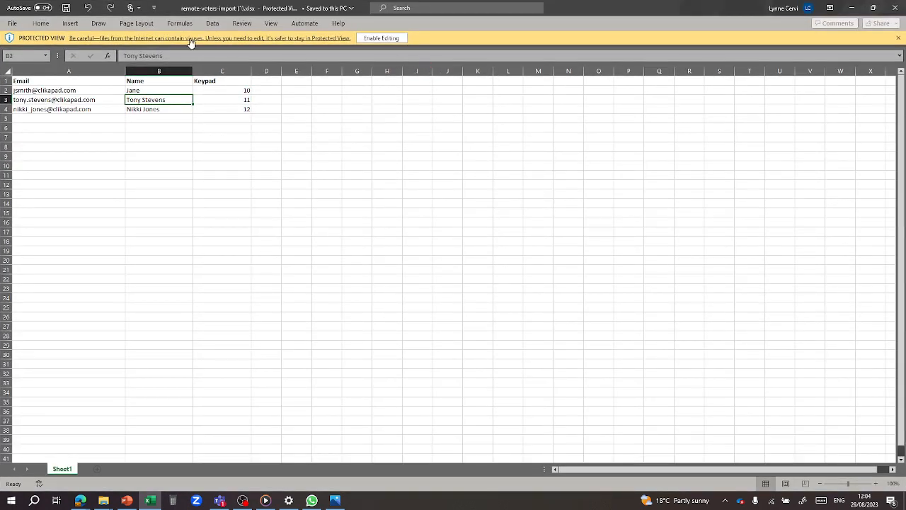
click(387, 39)
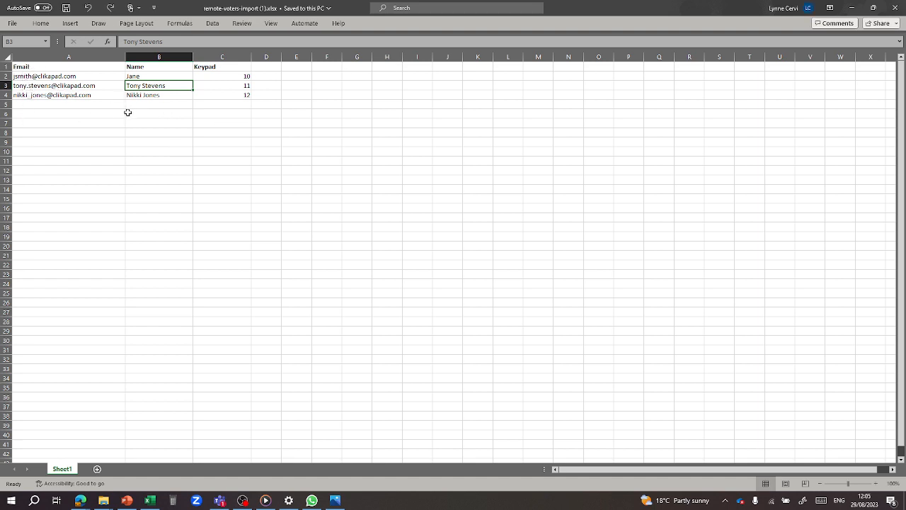
- Change the keypad numbers in C2:C4 to 11, 12 and 13
click(230, 74)
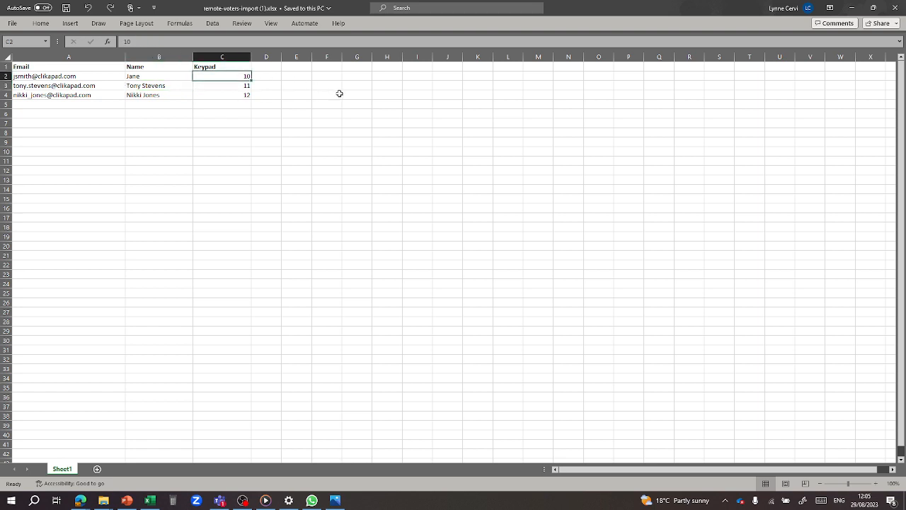
text(1)
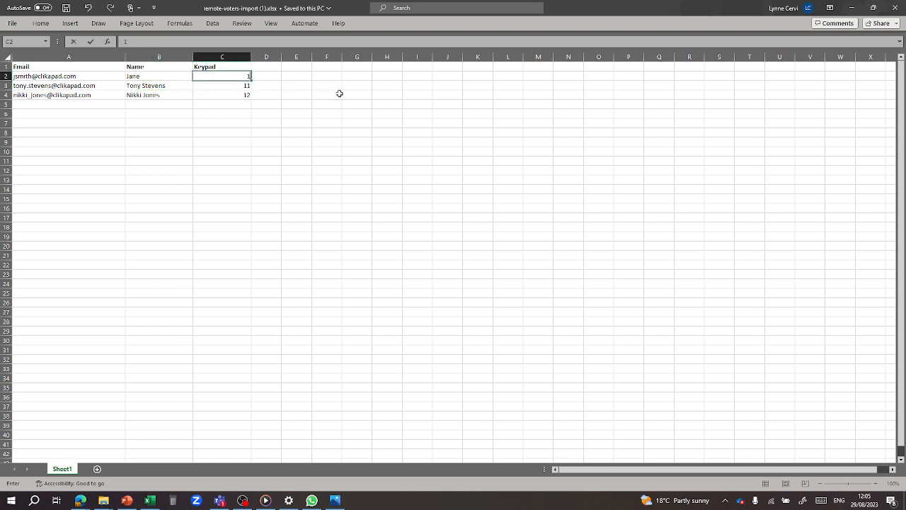
key(Return)
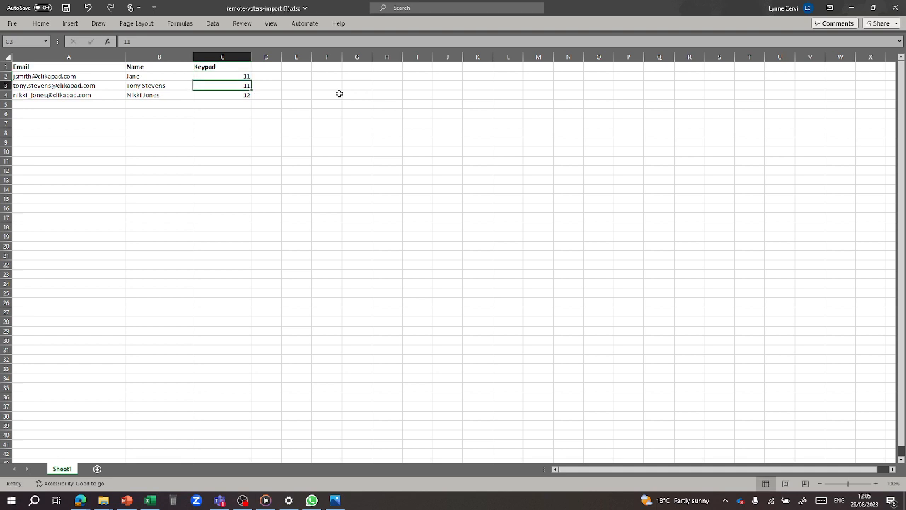
text(12)
key(Return)
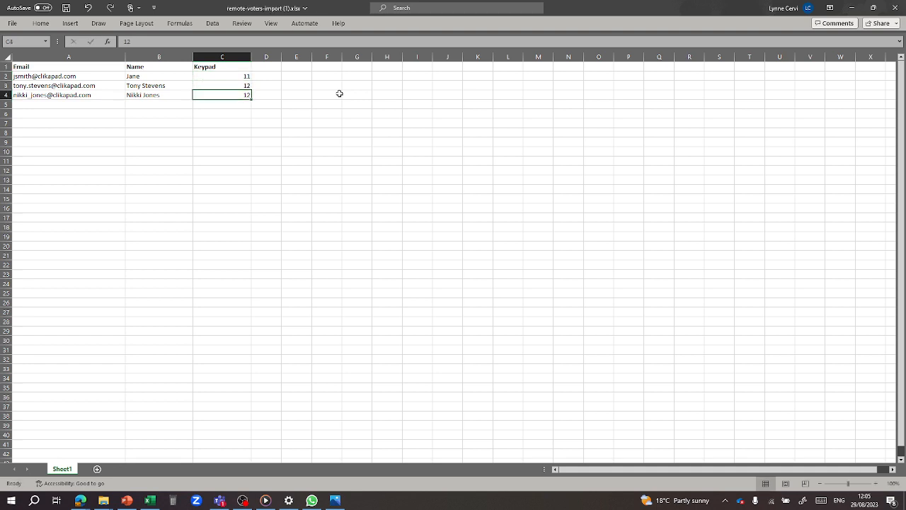
text(13)
key(Return)
- Add a fourth voter on keypad 14 with an e-mail and name, then save the workbook
text(14)
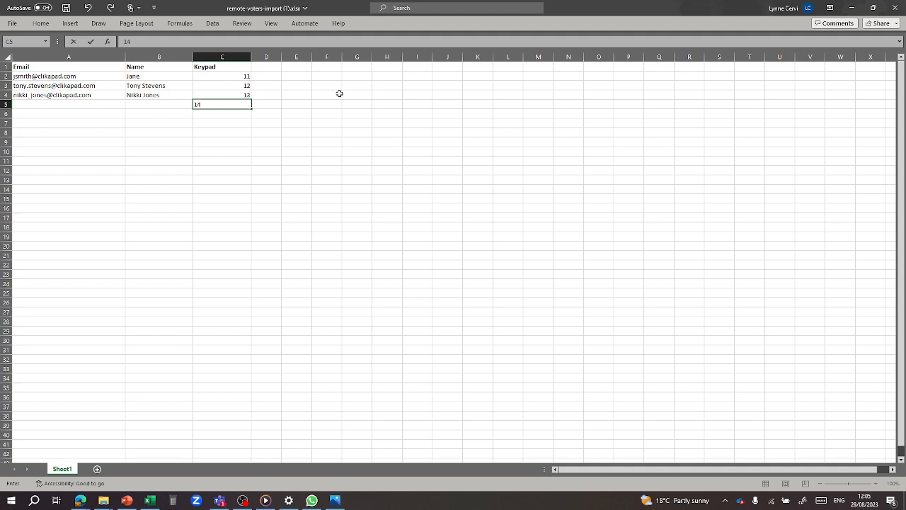
click(52, 104)
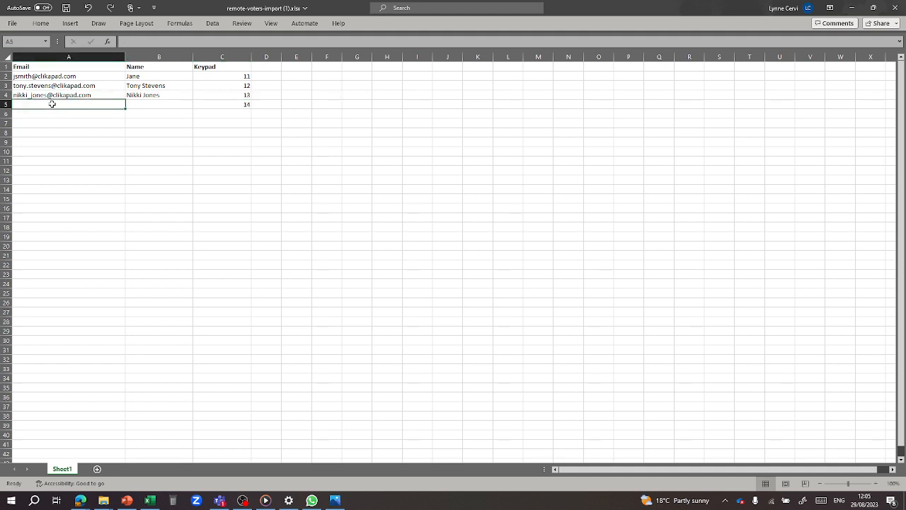
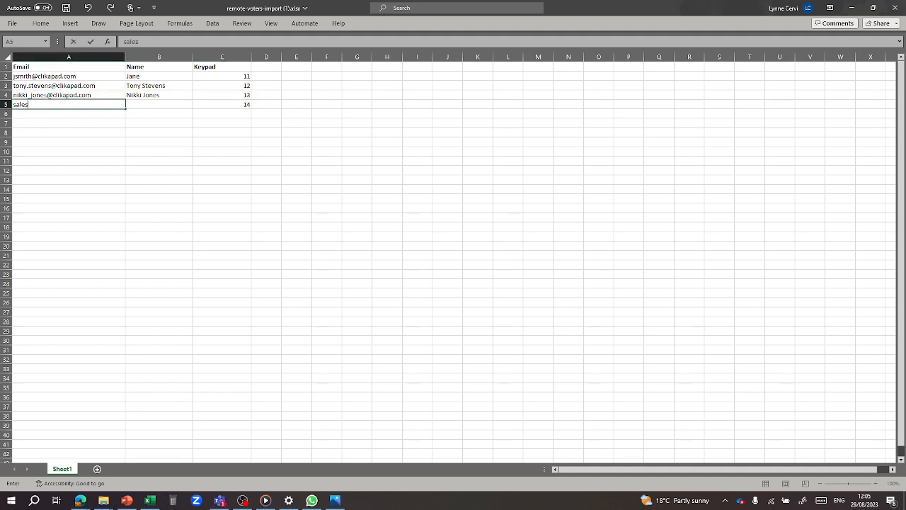
key(Tab)
text(Ly)
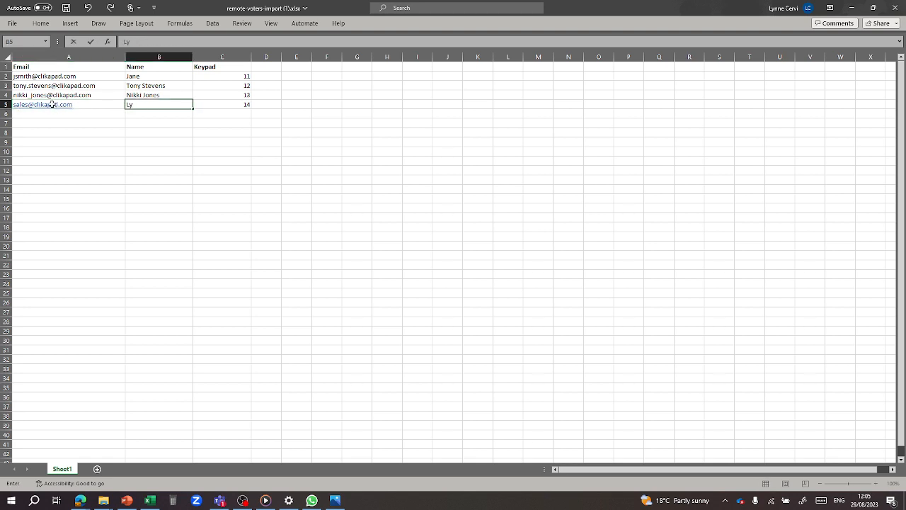
text(nne)
click(204, 181)
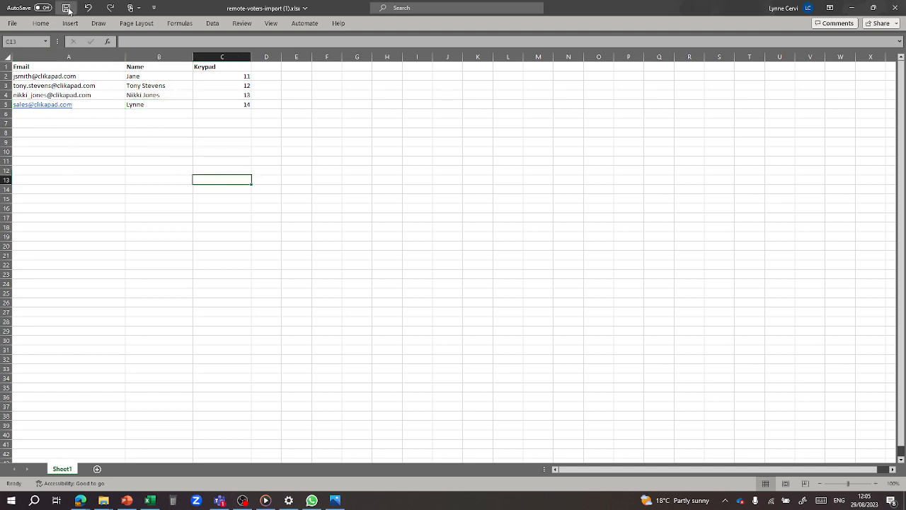
click(67, 8)
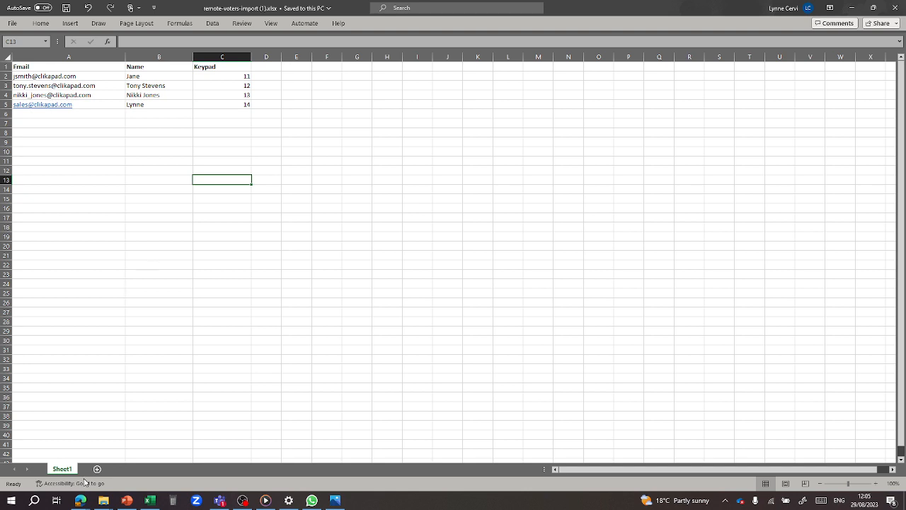
- Upload remote-voters-import (1).xlsx from Downloads as meeting 813211's voter list
mouse_move(84, 501)
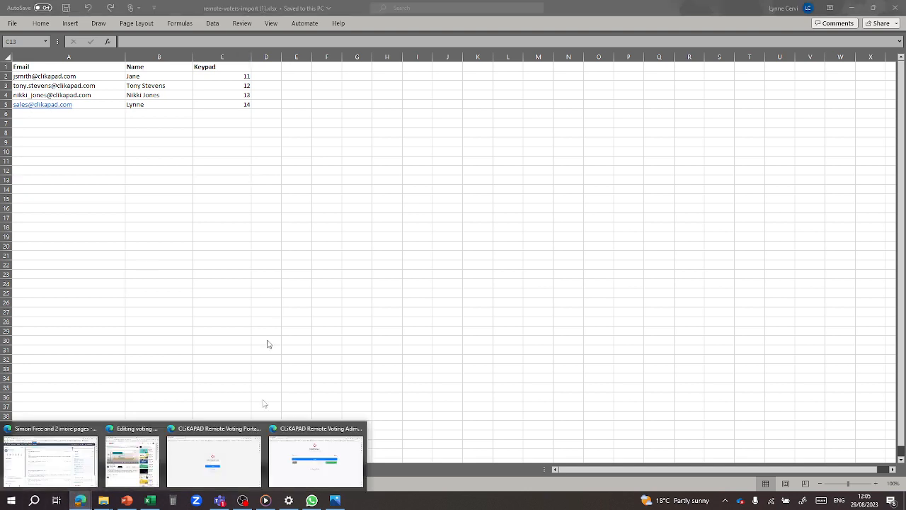
click(356, 481)
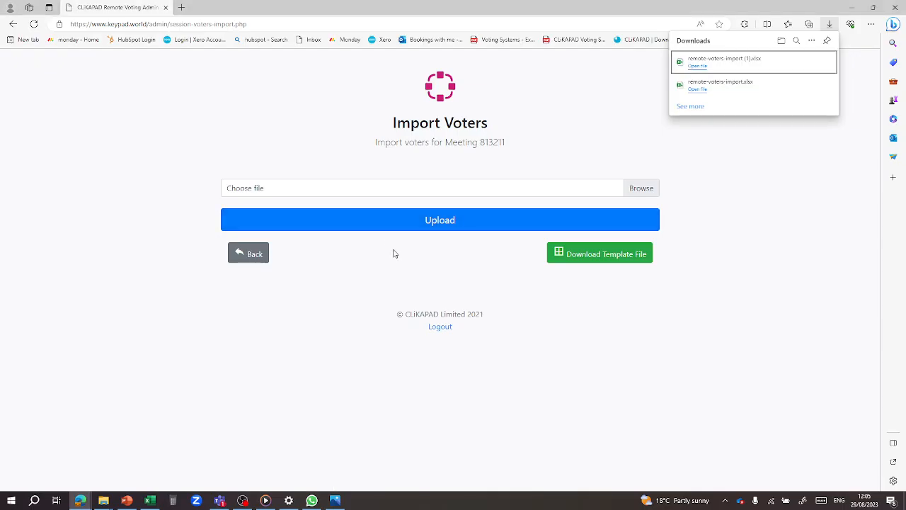
click(648, 189)
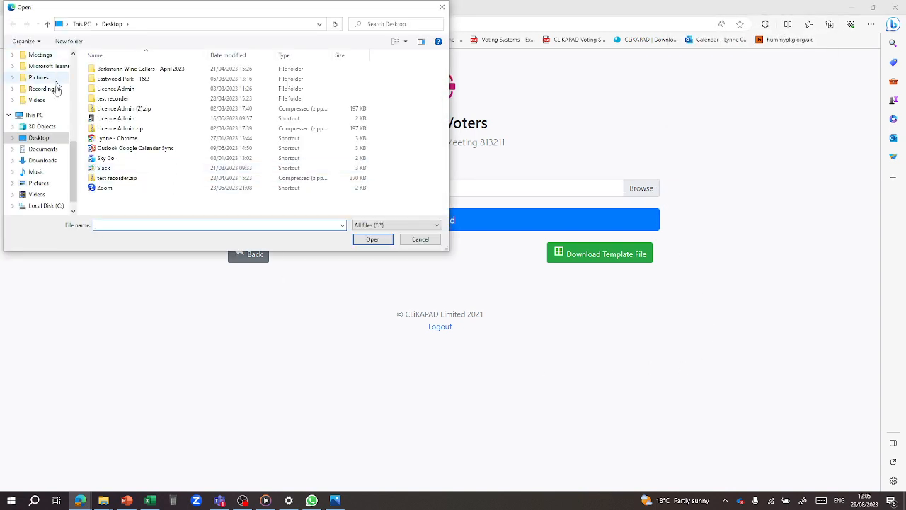
click(44, 160)
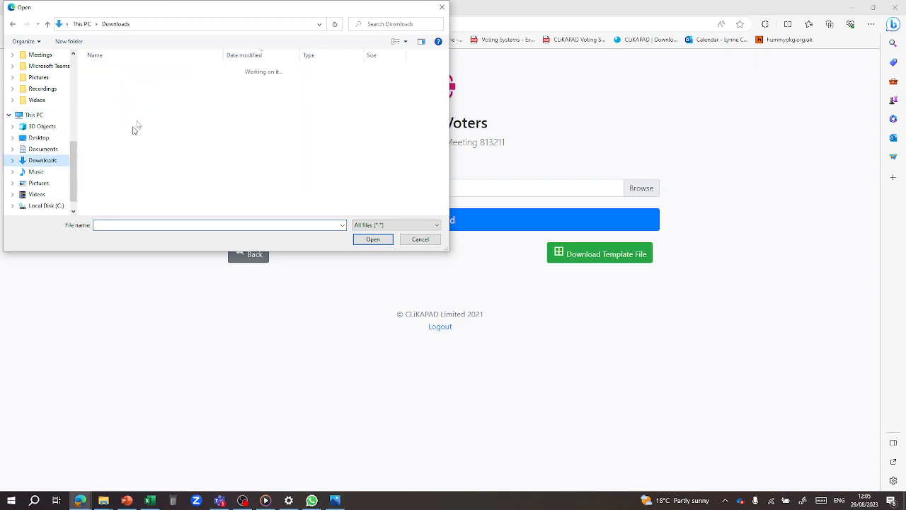
click(132, 83)
double_click(132, 83)
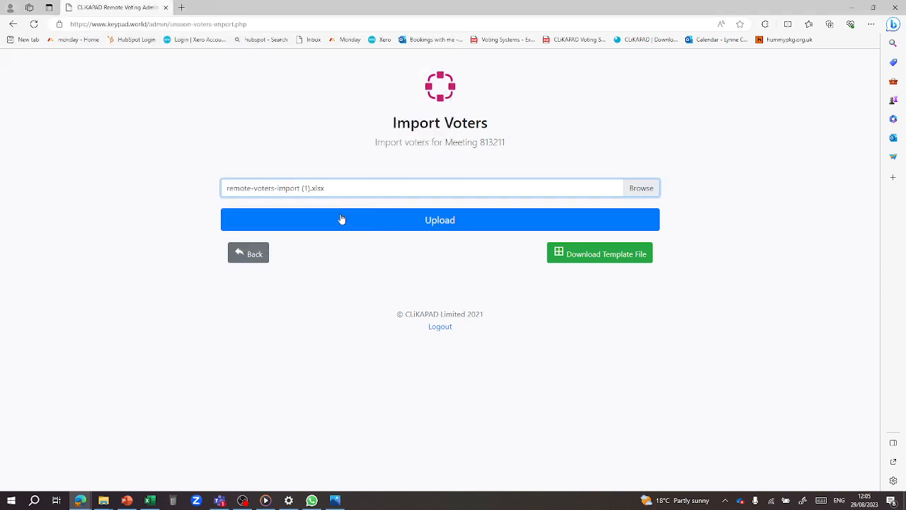
click(469, 222)
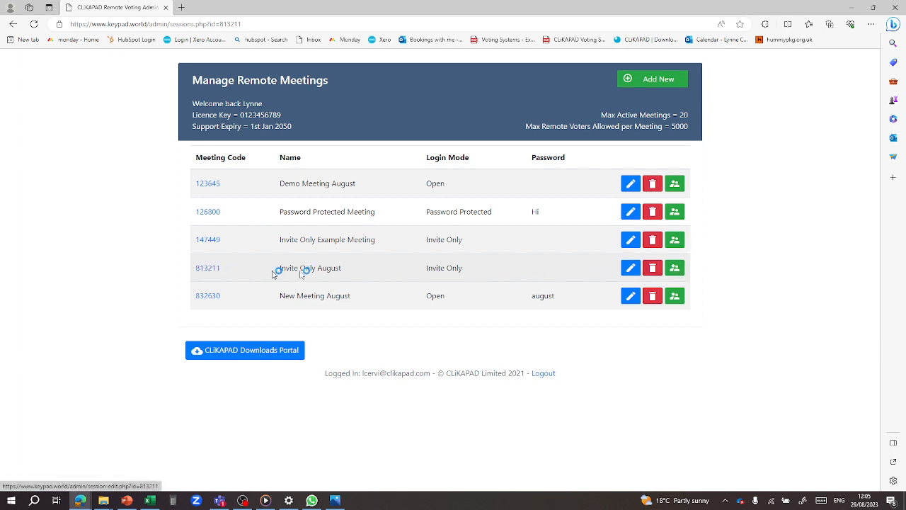
click(674, 271)
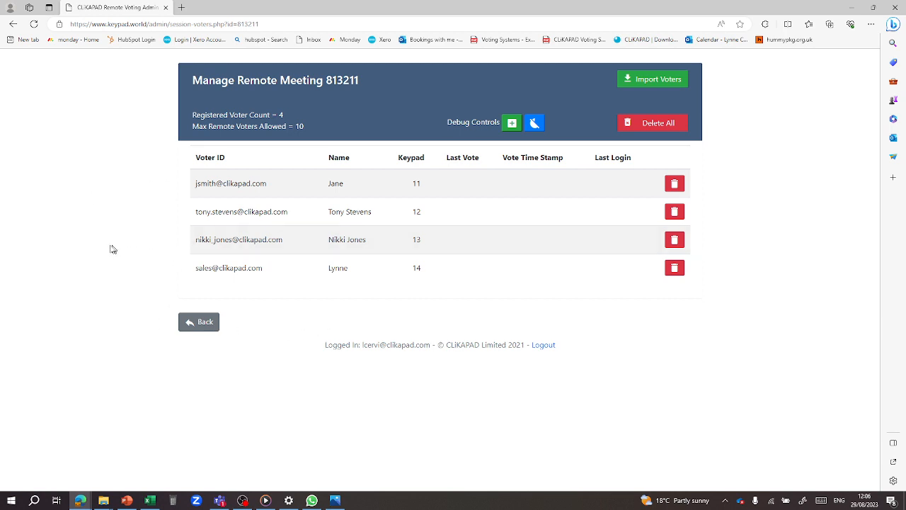
click(199, 323)
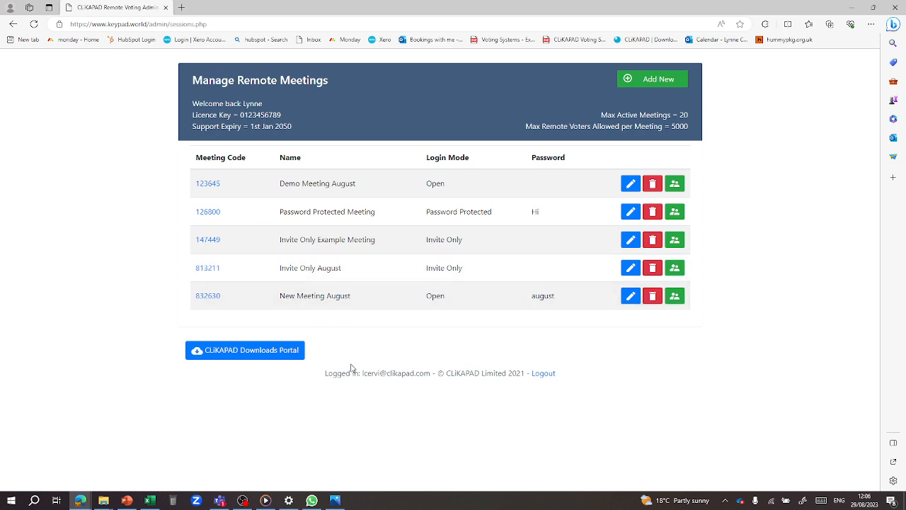
- Log out of the admin area and join meeting 813211 by its code
click(544, 374)
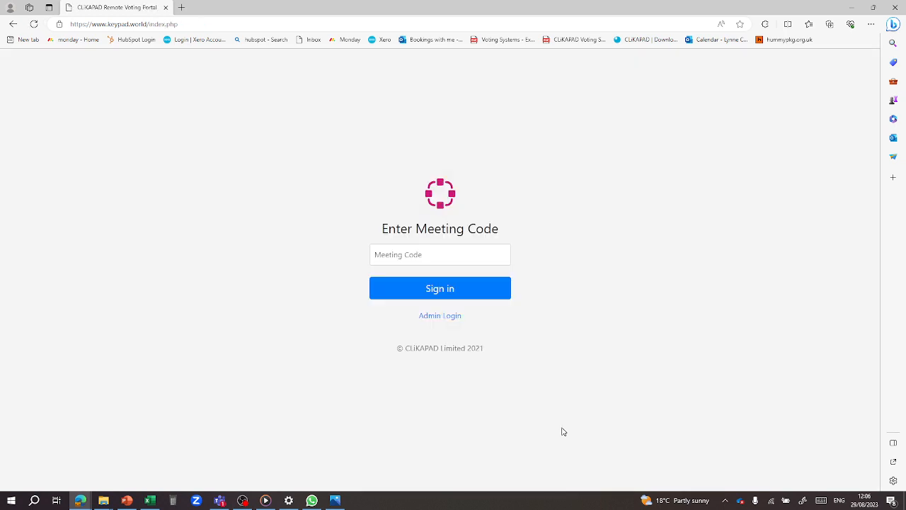
click(374, 254)
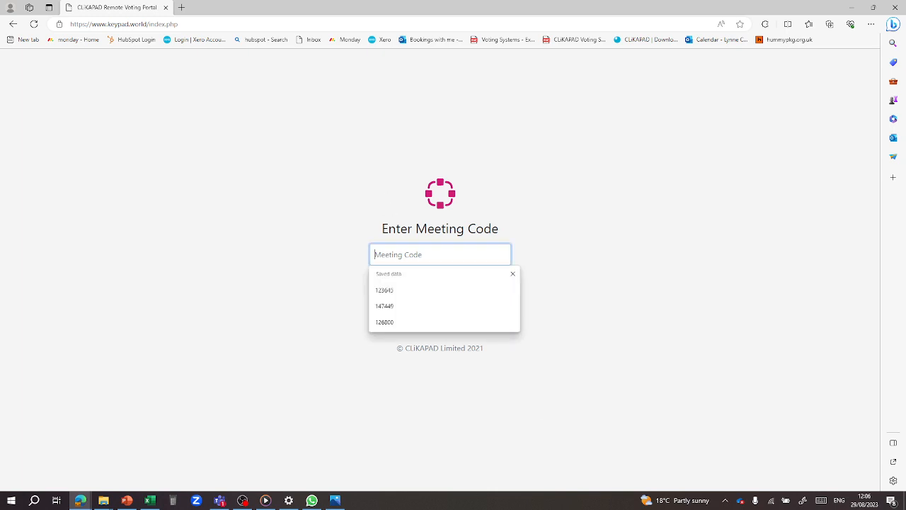
text(813211)
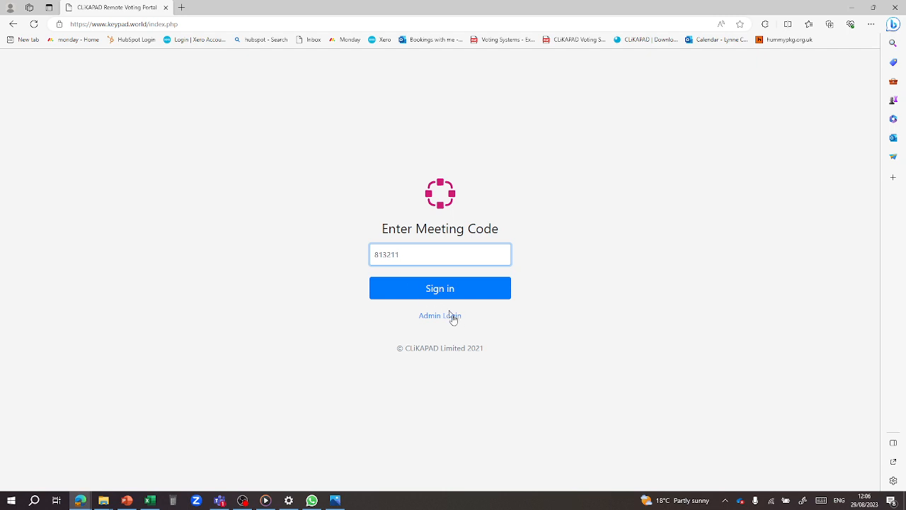
click(464, 292)
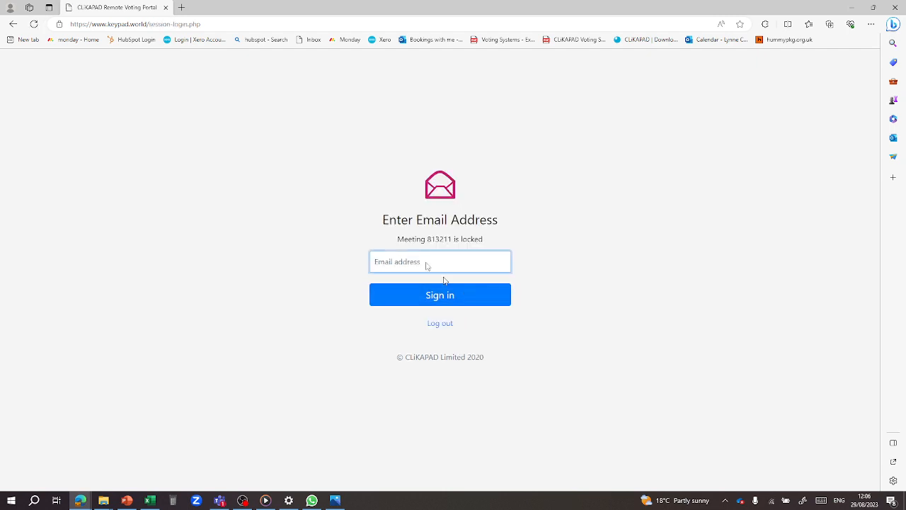
- Sign in with an imported voter's e-mail address to reach Keypad 14
click(451, 266)
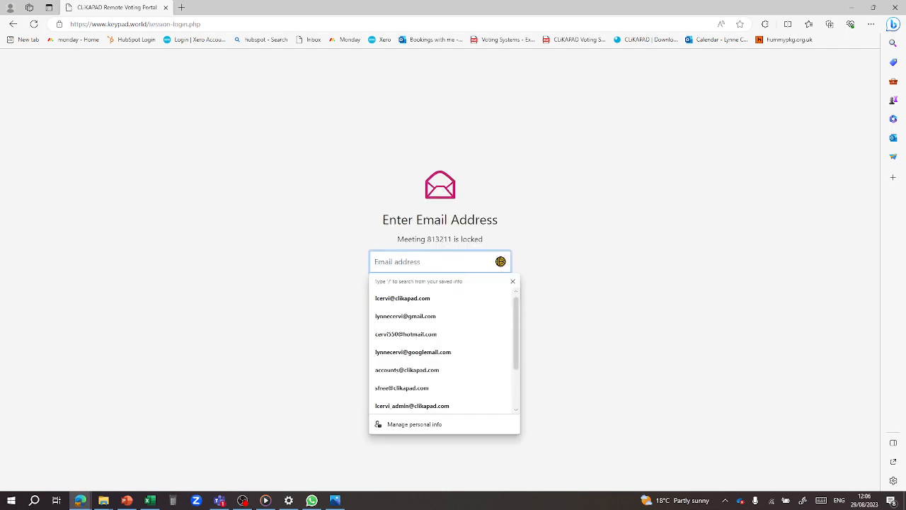
click(398, 300)
click(464, 301)
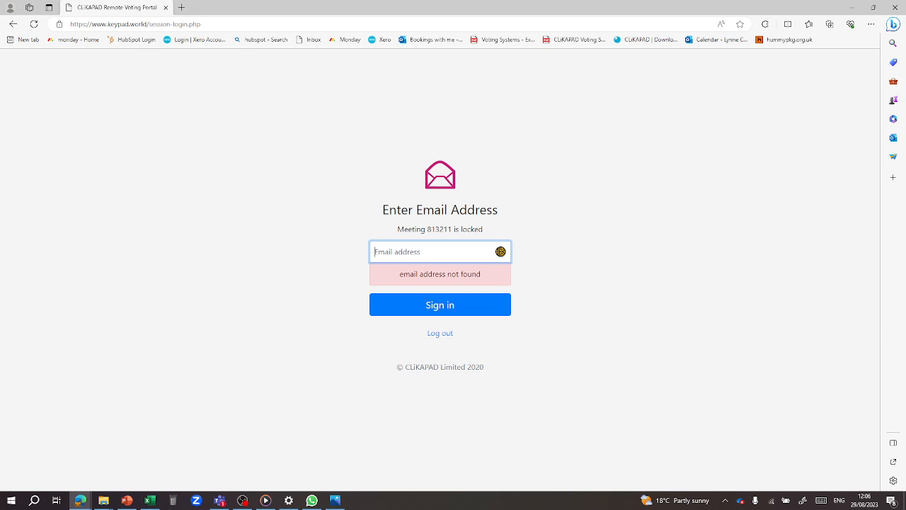
click(439, 252)
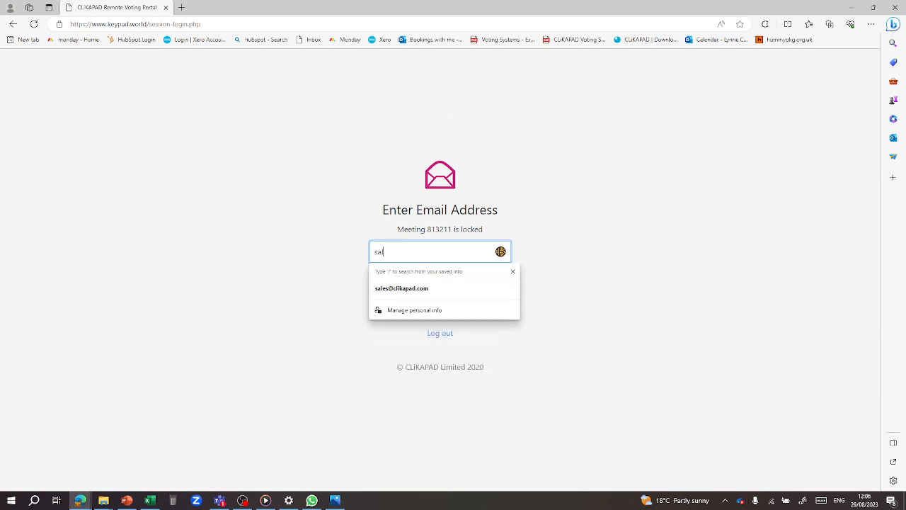
click(417, 291)
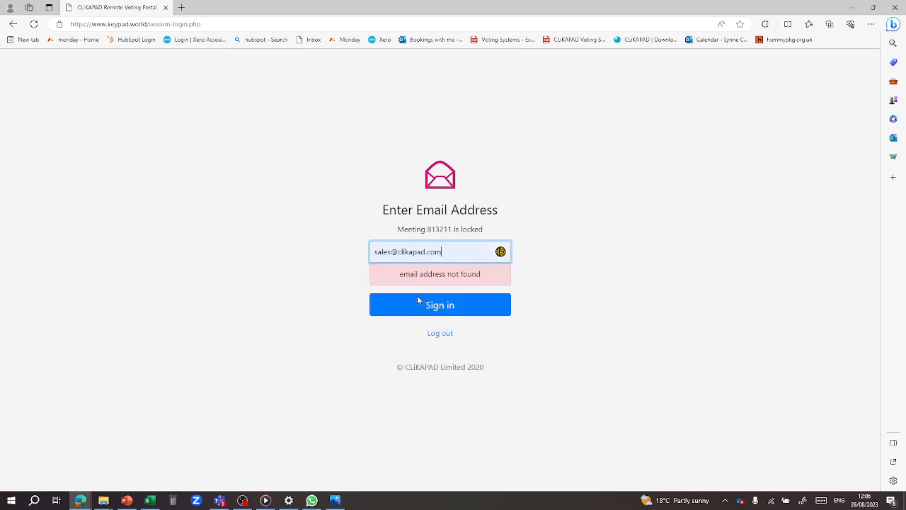
click(465, 309)
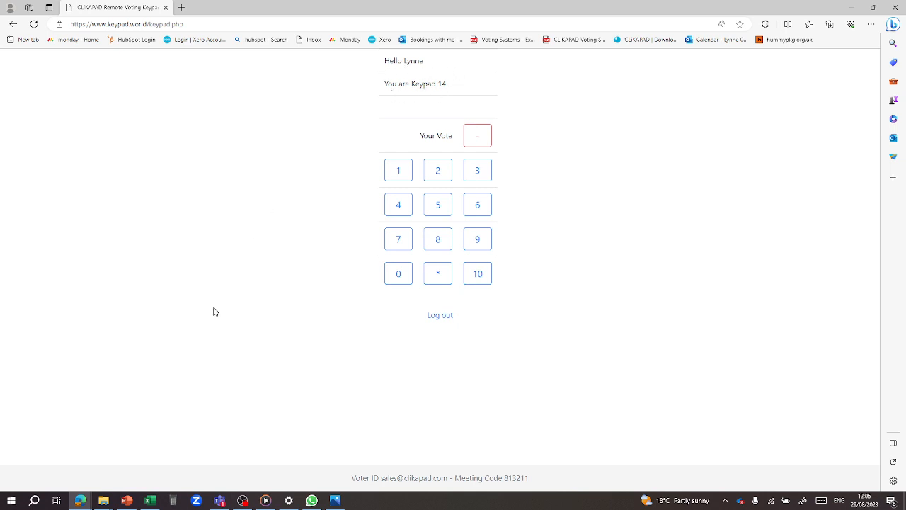
- Cast a vote of 3 from Keypad 14, then bring up the Demo - 8 Aug.pptx presentation
click(150, 500)
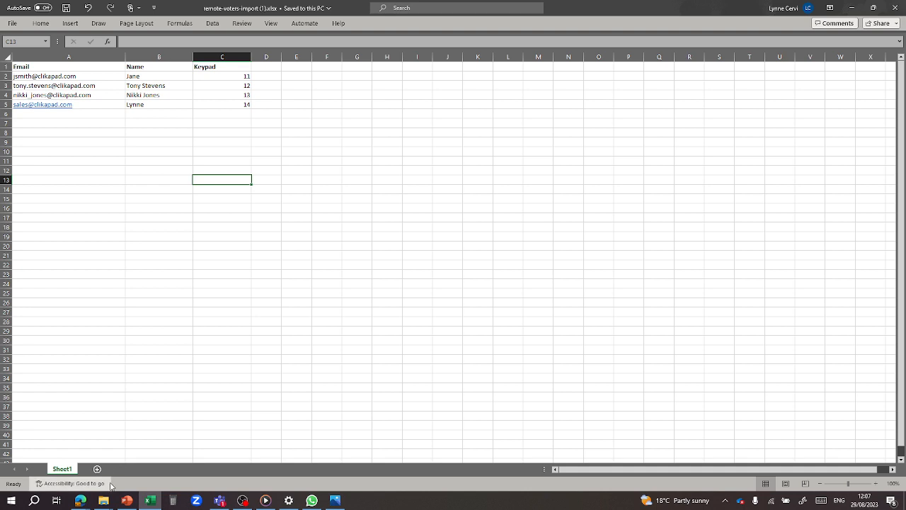
mouse_move(83, 503)
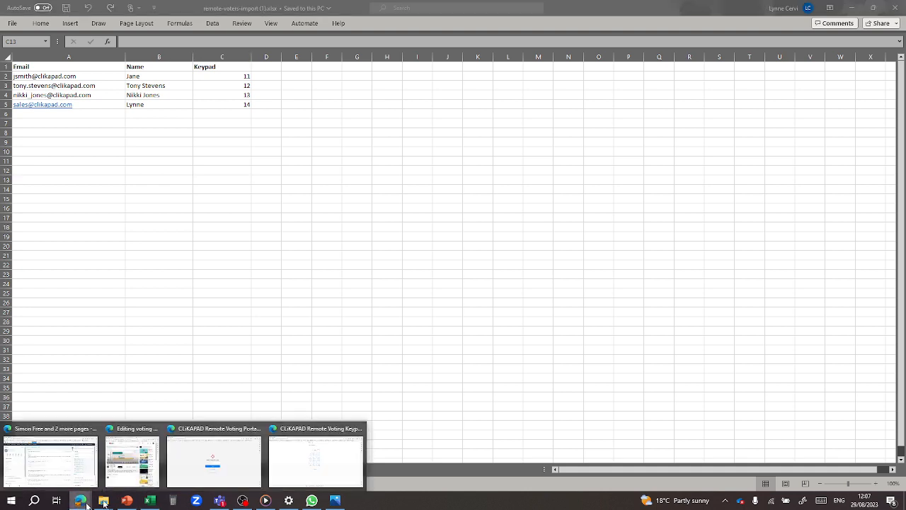
click(313, 471)
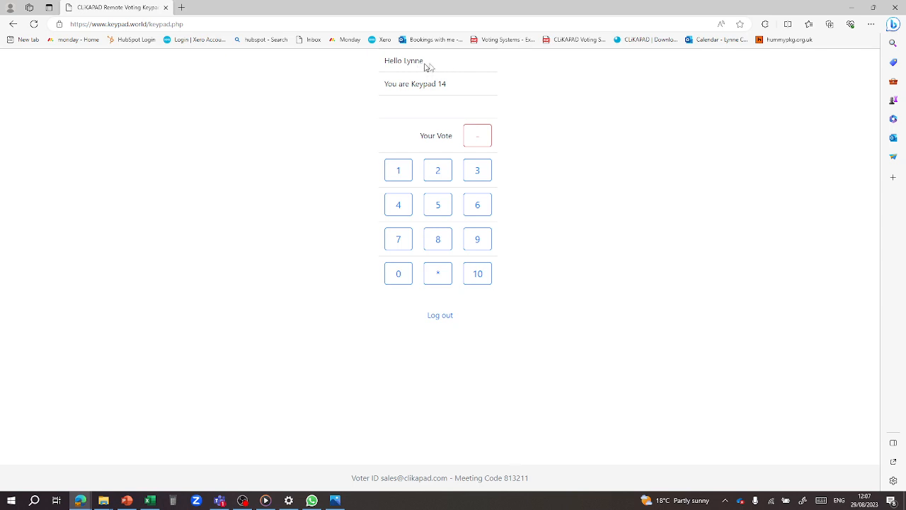
click(478, 175)
drag(503, 478, 536, 485)
click(128, 502)
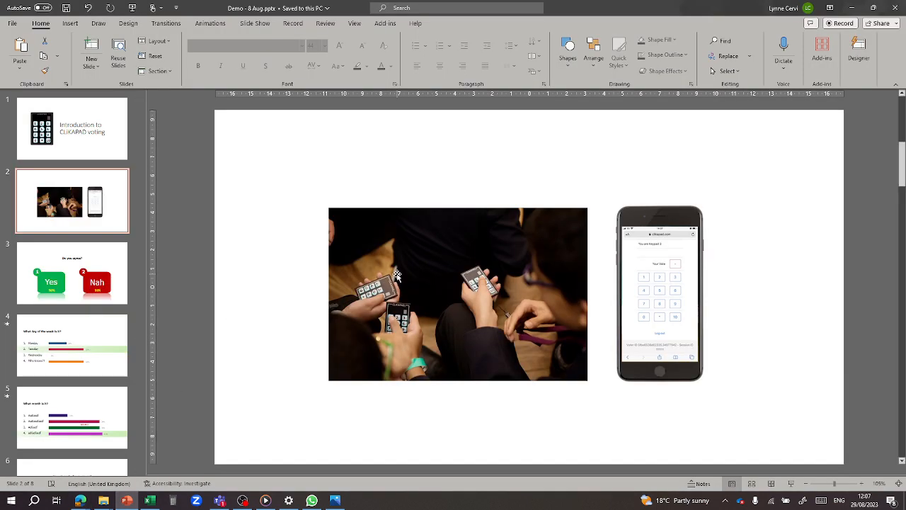
- Open CLiKAPAD's Keypad Setup dialog via Add-ins > CLIKAPAD > Setup > Keypads
click(388, 24)
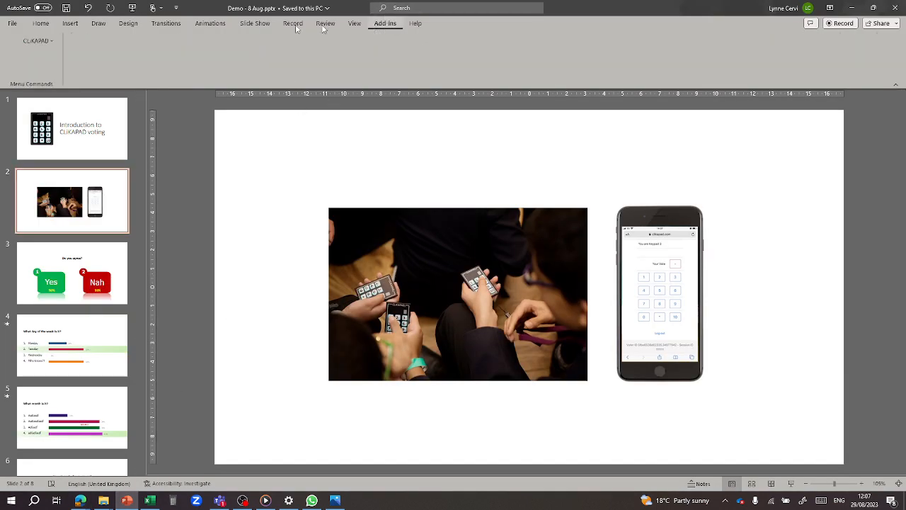
click(55, 41)
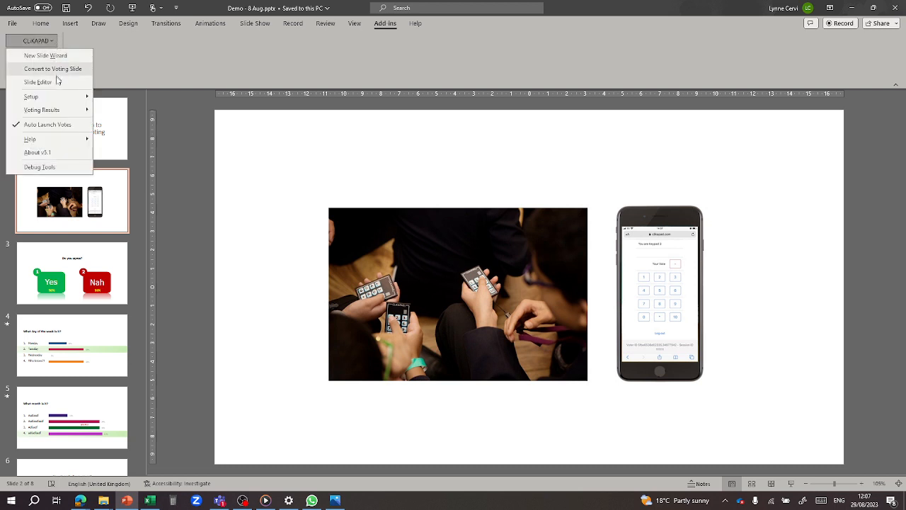
mouse_move(63, 97)
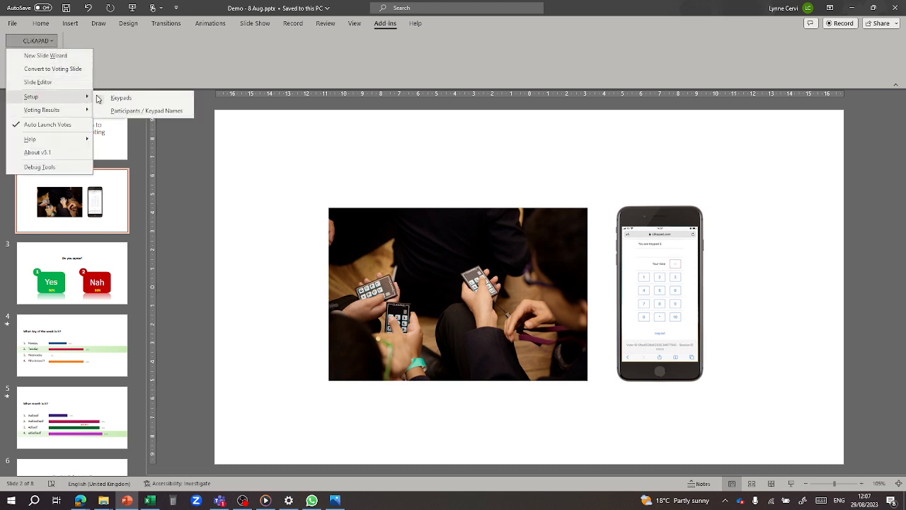
click(134, 99)
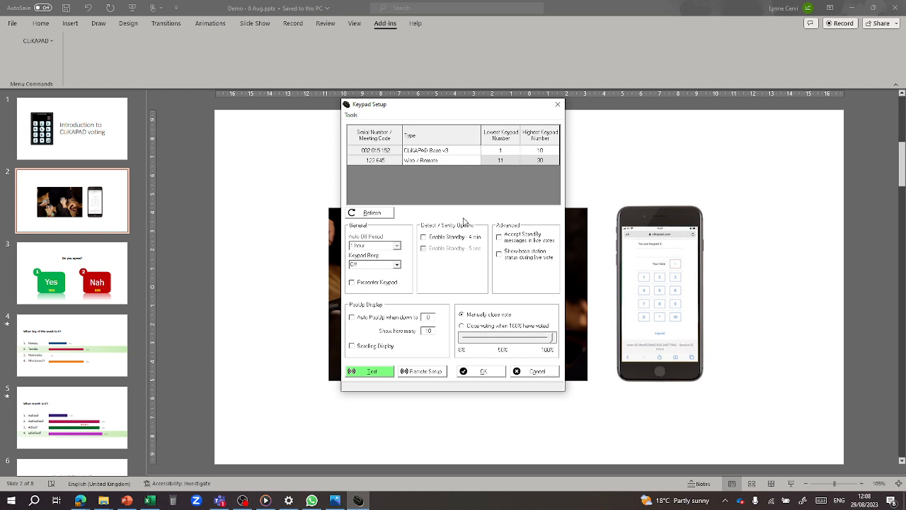
- Assign remote meeting 813211 Invite Only August to the remote keypads and start a keypad test
click(418, 374)
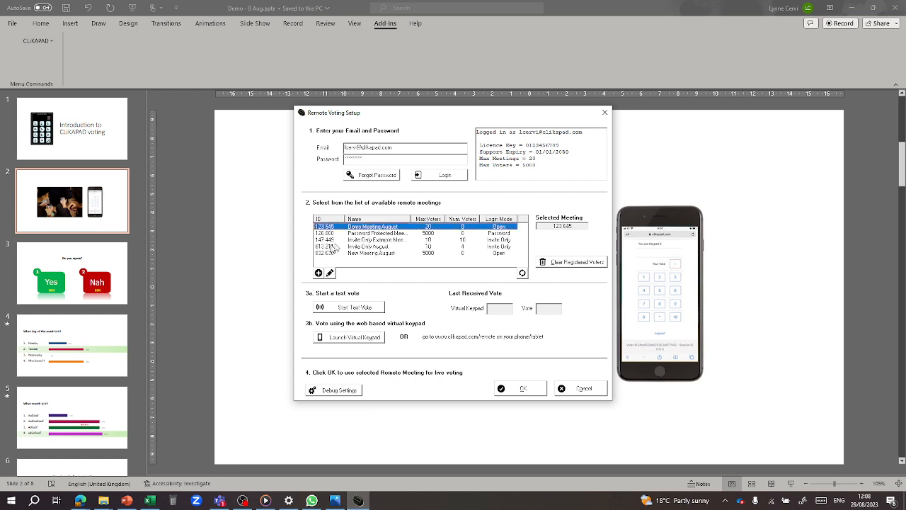
click(379, 247)
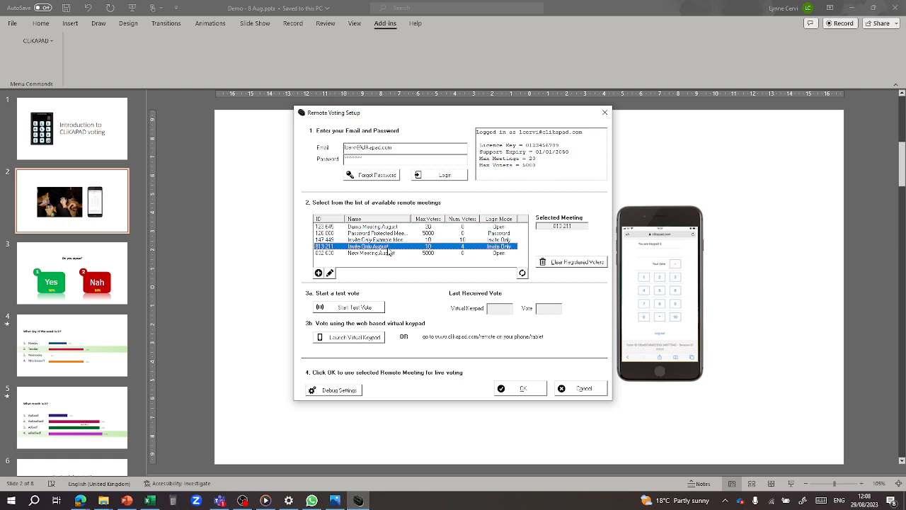
click(524, 390)
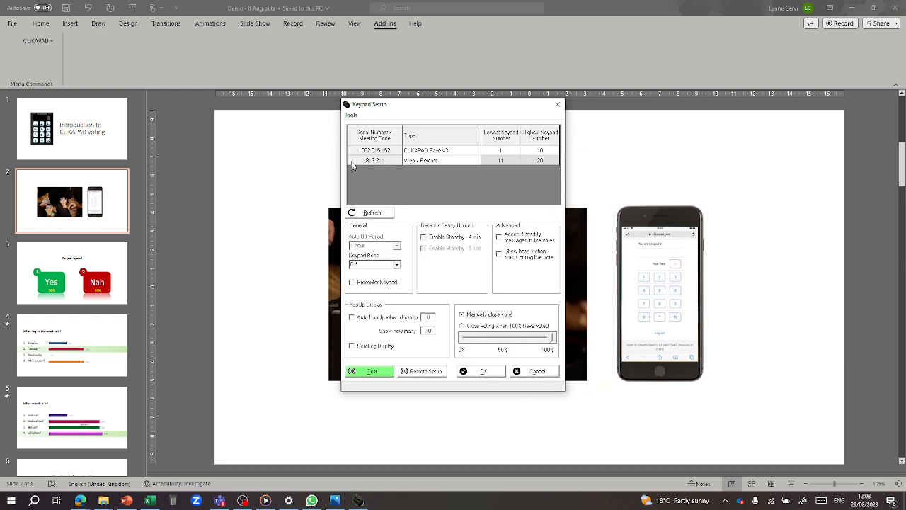
click(375, 371)
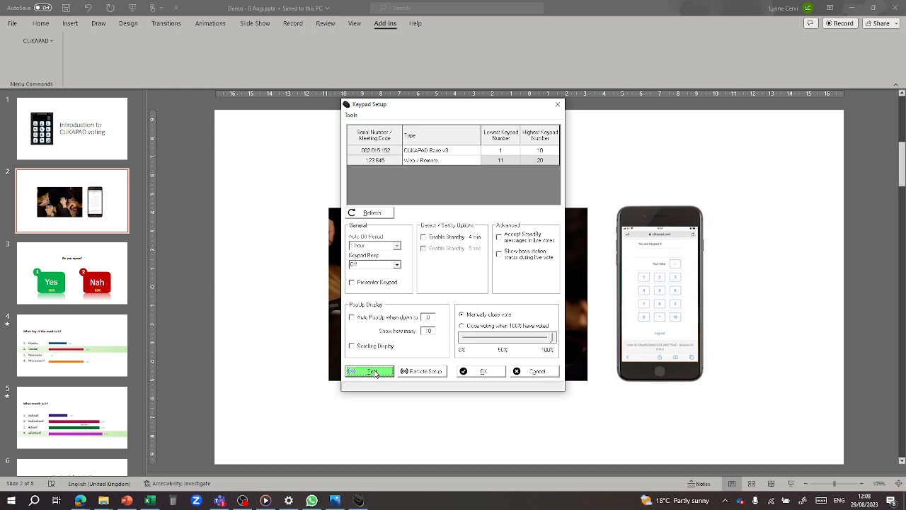